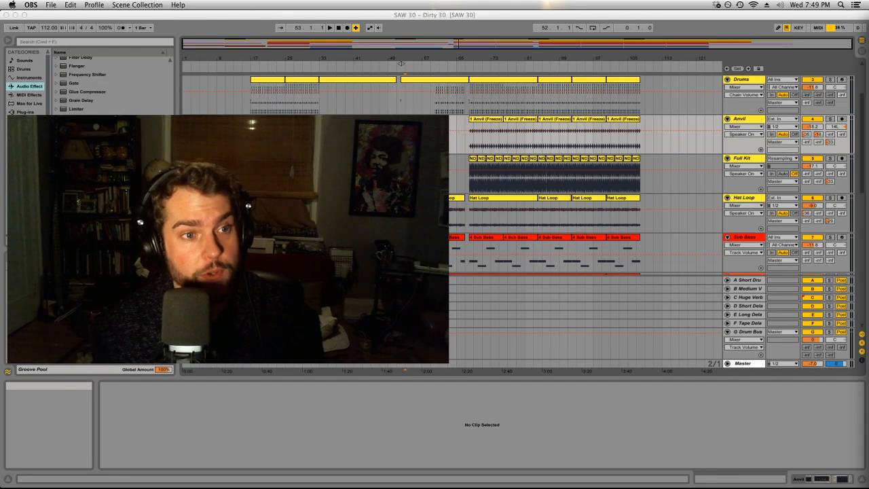
Step: Unfold the Strings track and the Melody group to show the arrangement's individual melody parts
scroll(516, 177, "up", 3)
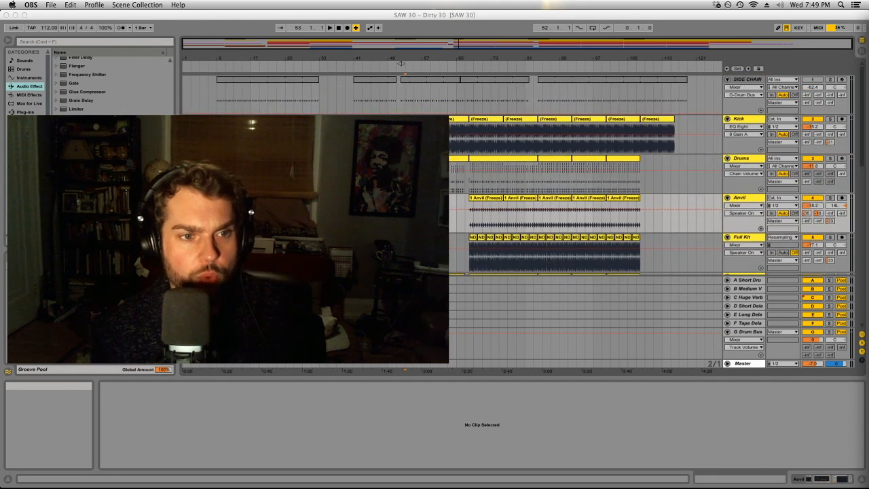
scroll(516, 176, "down", 10)
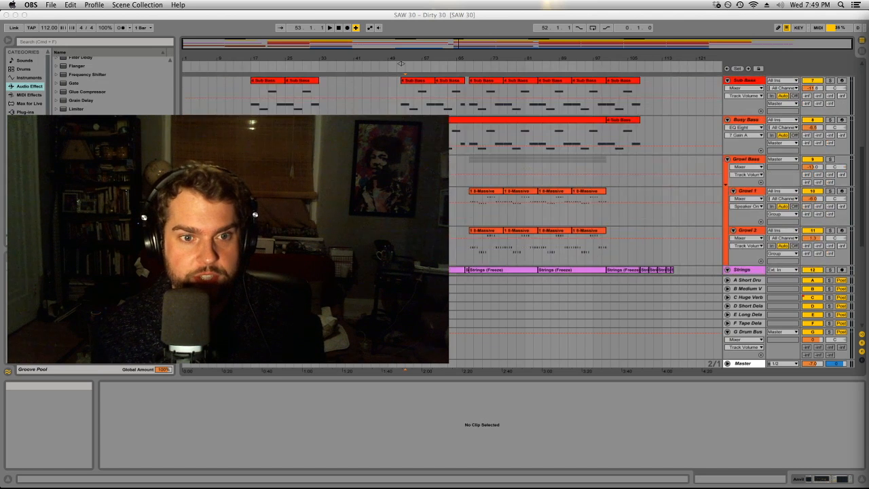
left_click(726, 271)
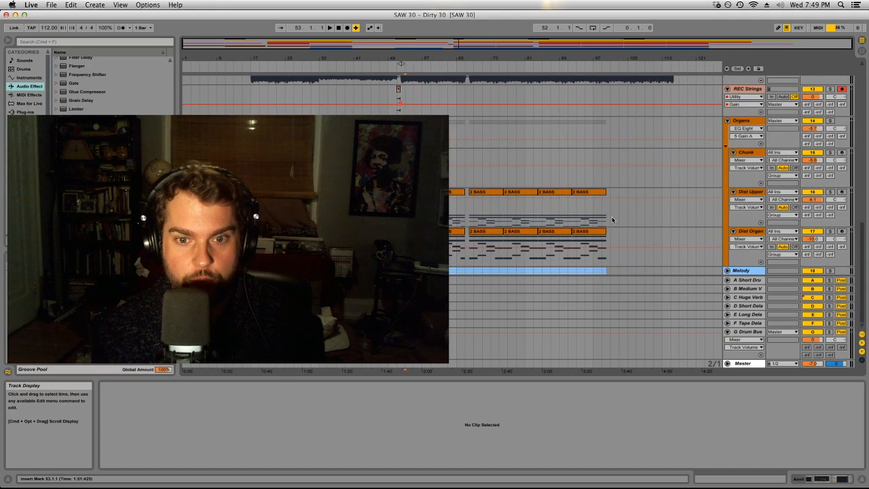
left_click(727, 271)
scroll(650, 237, "down", 4)
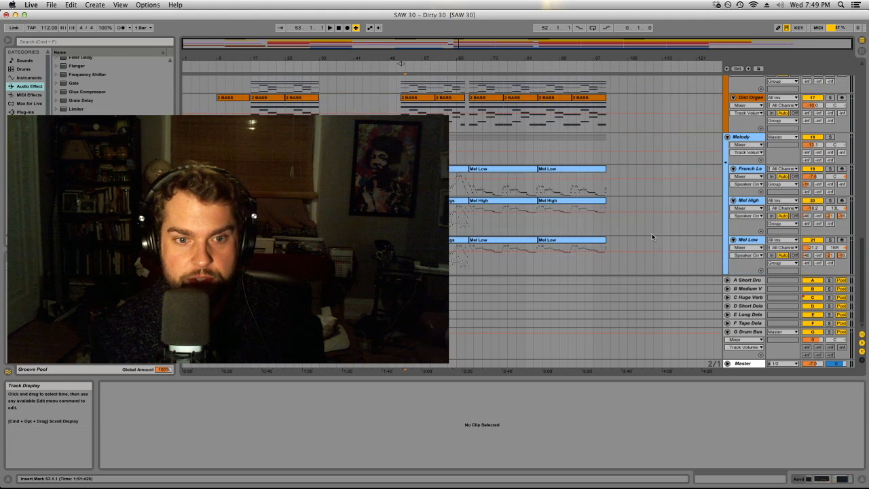
Step: Select the bar 41 string clips on both the Mel High and Mel Low tracks to examine them
left_click(377, 200)
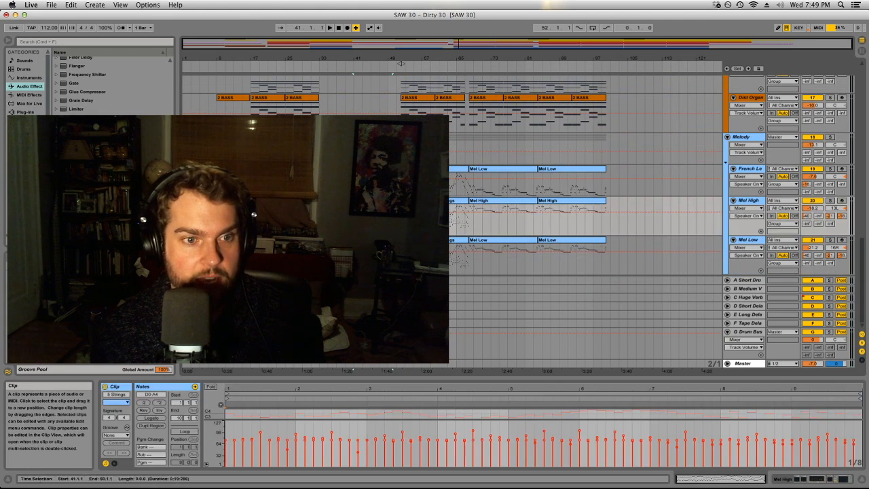
left_click(378, 240, "shift")
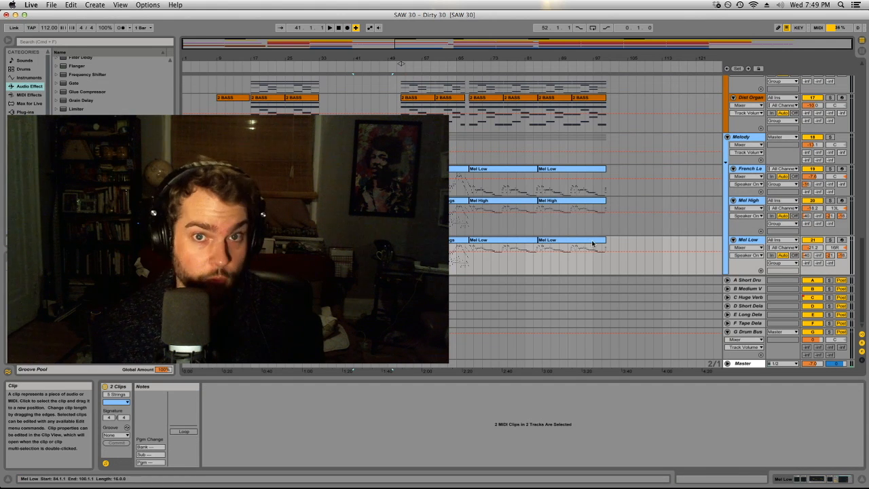
scroll(592, 243, "up", 3)
scroll(594, 244, "down", 3)
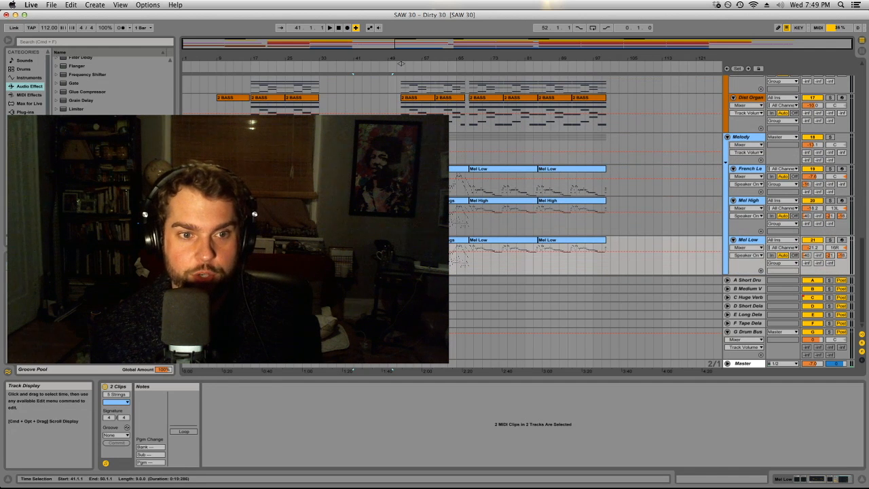
Step: Solo the Dist Organ track and play its 2 BASS clip from bar 52
scroll(551, 182, "up", 3)
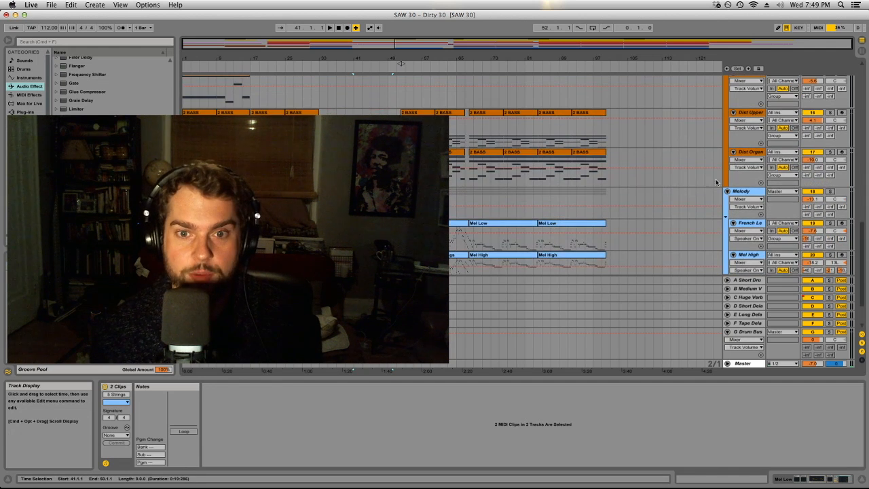
left_click(750, 151)
left_click(814, 153)
left_click(829, 152)
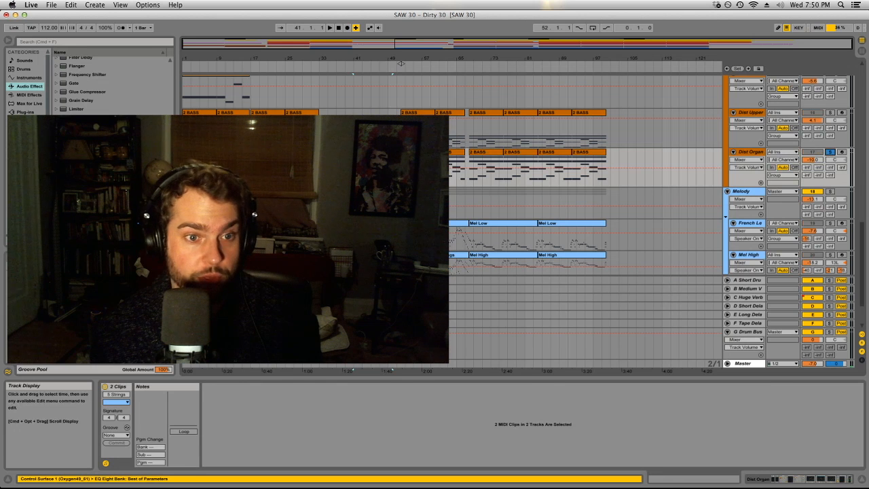
left_click(416, 152)
key("space")
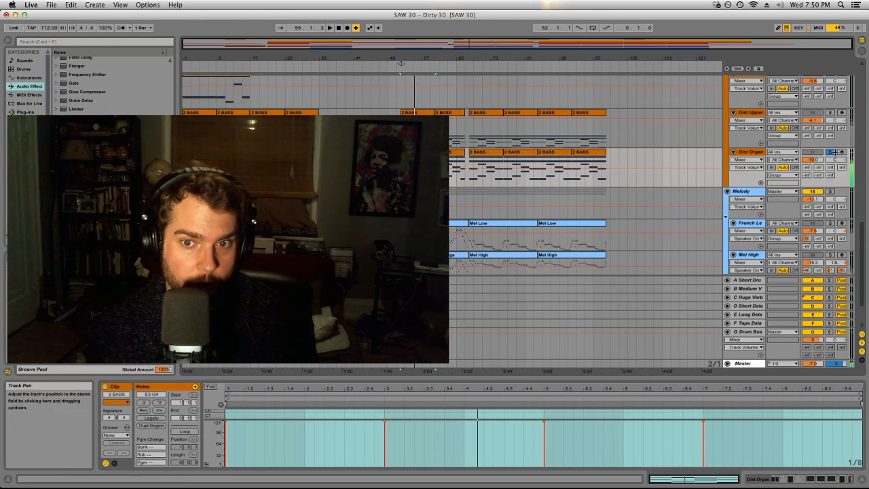
Step: Solo the Melody group and listen to the melody from bar 25
scroll(719, 199, "down", 3)
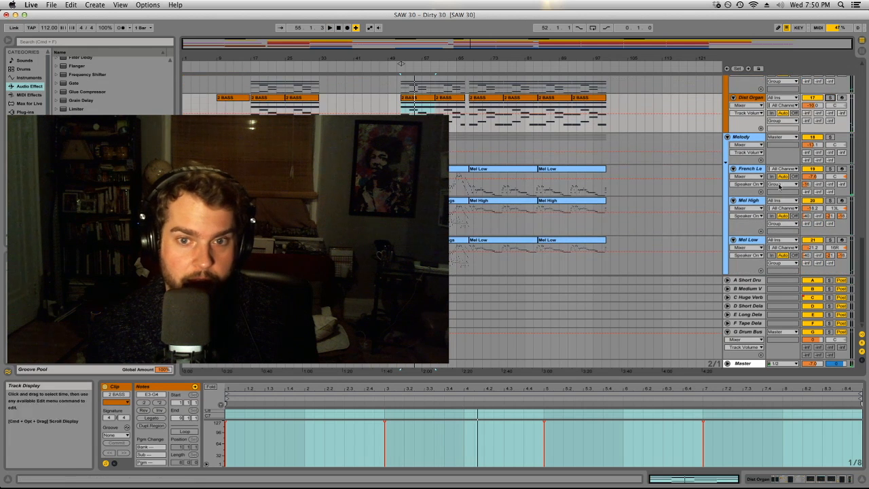
left_click(829, 136)
left_click(517, 167)
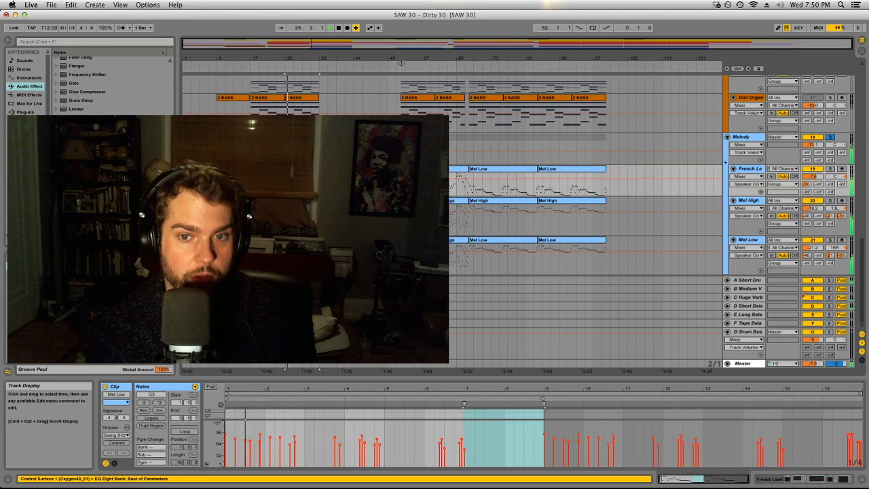
Step: Audition Mel High, Mel Low and French Lead individually by soloing each track in turn, and stop playback
left_click(829, 200)
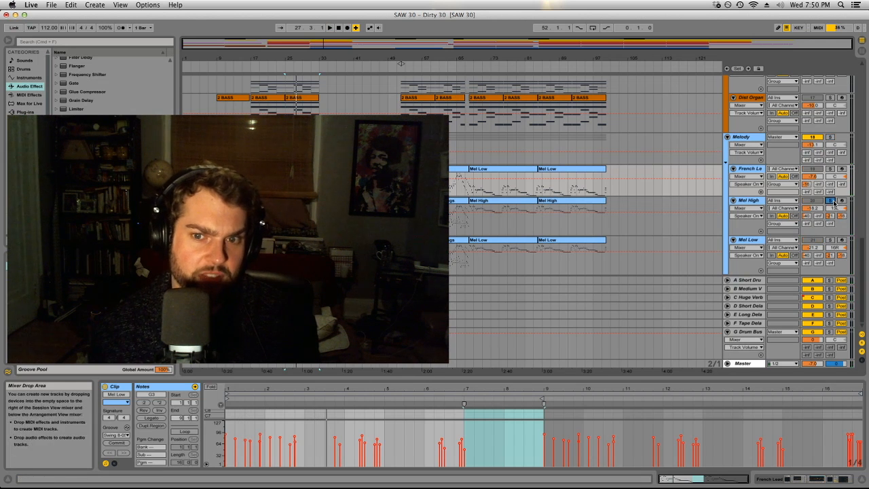
left_click(830, 240)
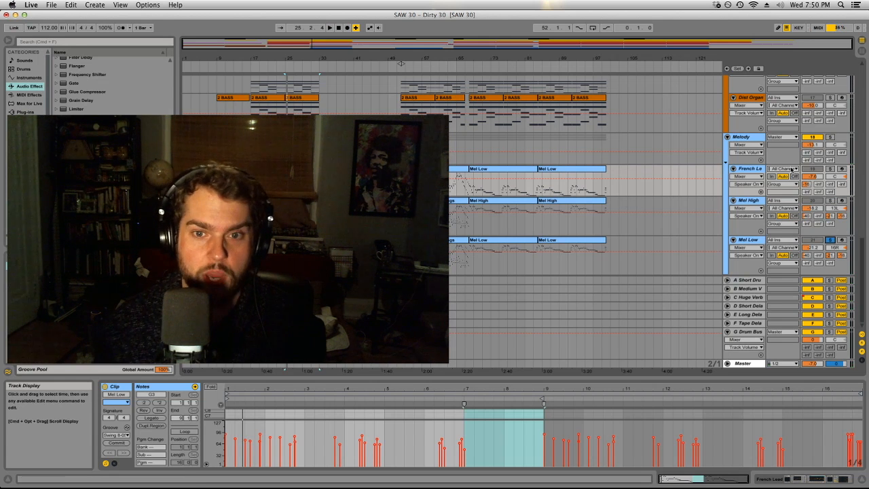
left_click(830, 168)
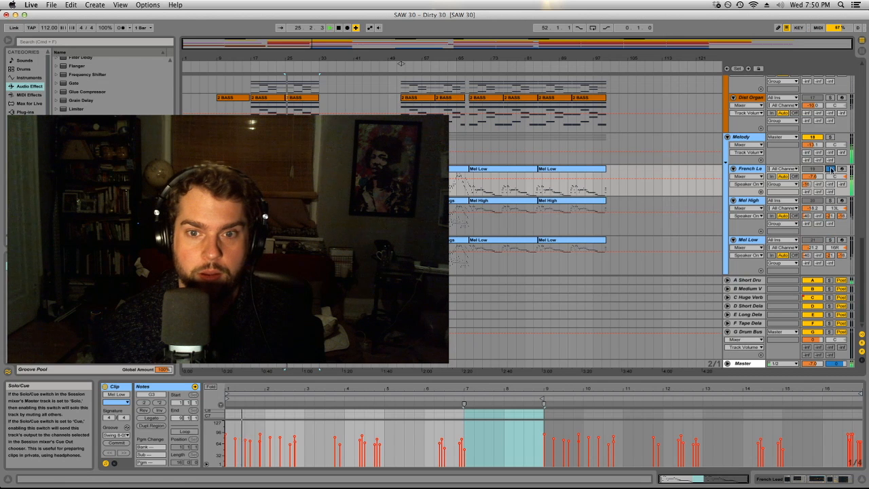
key("space")
Step: Solo Dist Upper and play it from bar 17, adding Dist Organ to the solo to hear both together
scroll(597, 170, "up", 5)
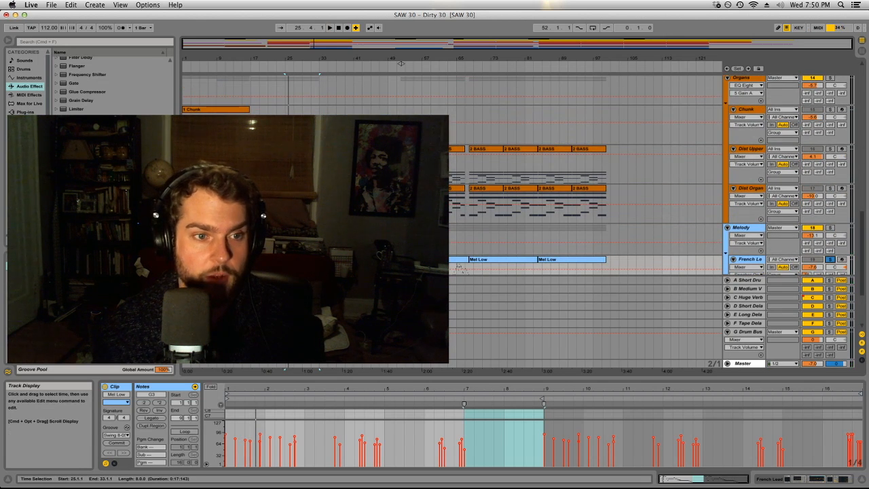
left_click(273, 188)
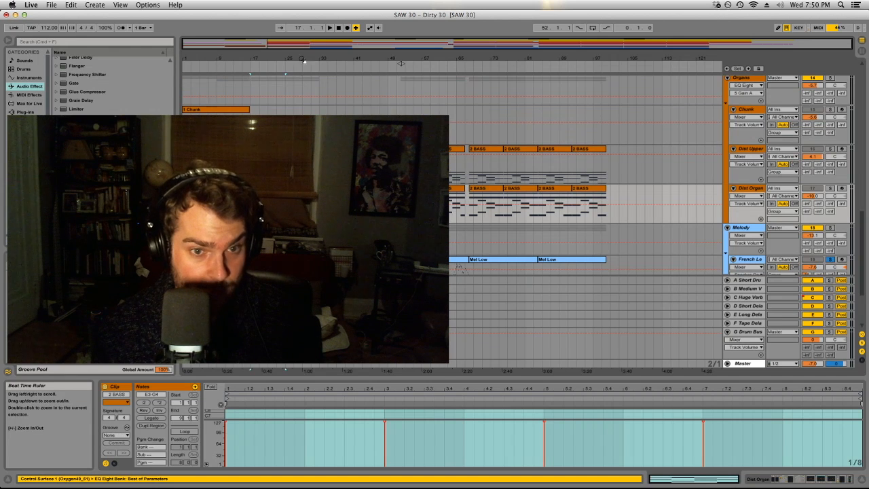
left_click(830, 148)
left_click(268, 148)
key("space")
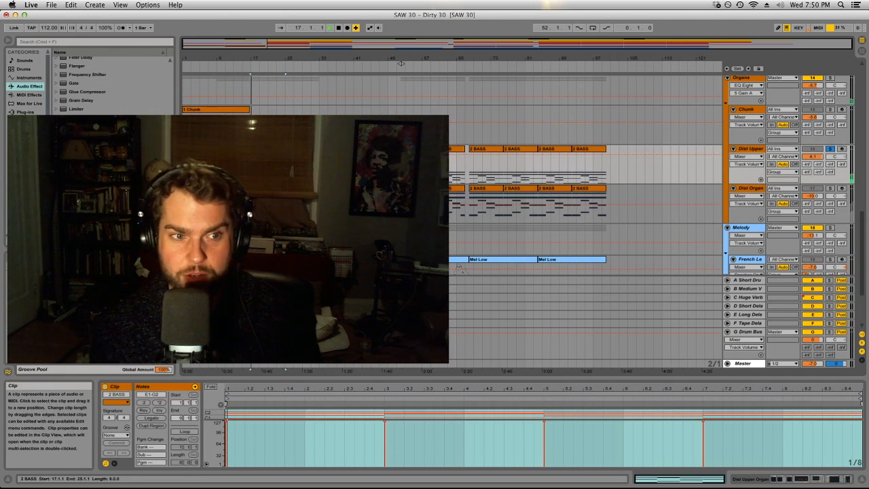
left_click(832, 189, "super")
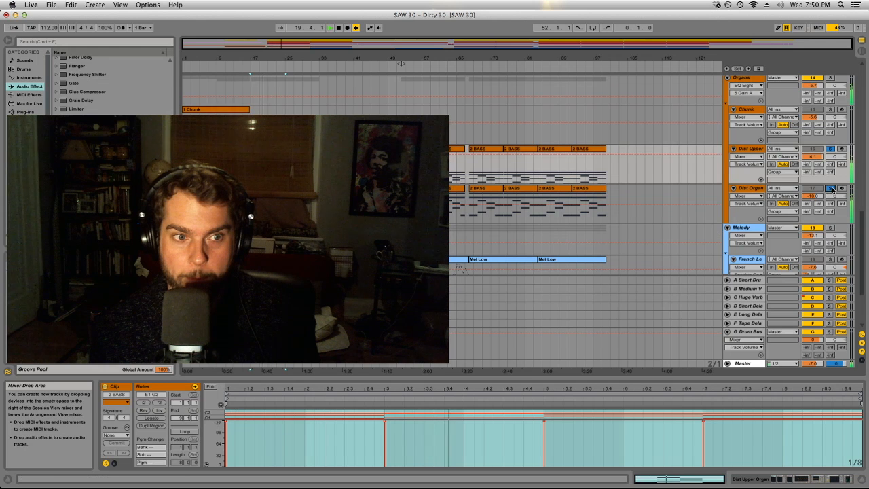
Step: Solo the Strings track and audition it from bar 51 through the transition into bar 52
scroll(833, 190, "up", 5)
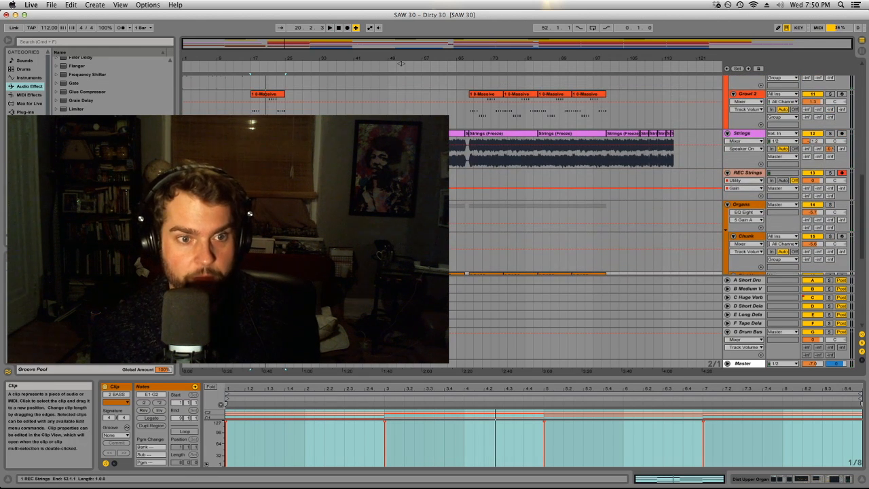
left_click(399, 173)
left_click_drag(396, 57, 410, 81)
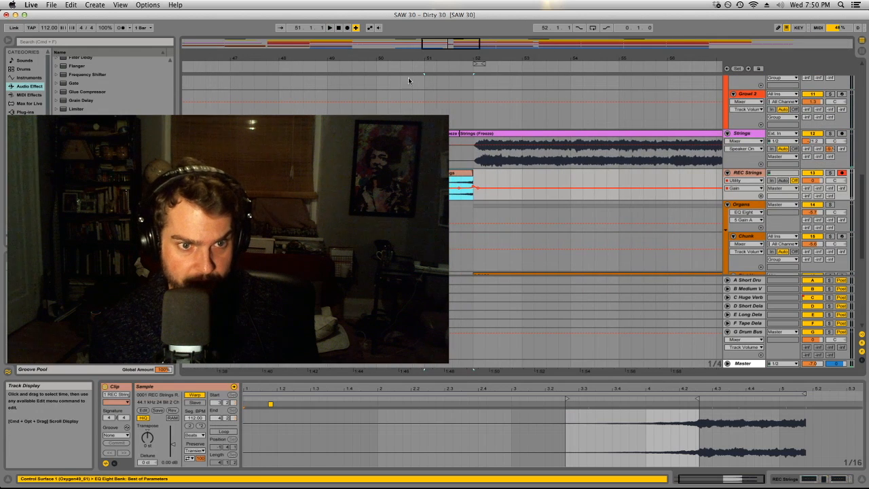
left_click(830, 133)
left_click(424, 190)
key("space")
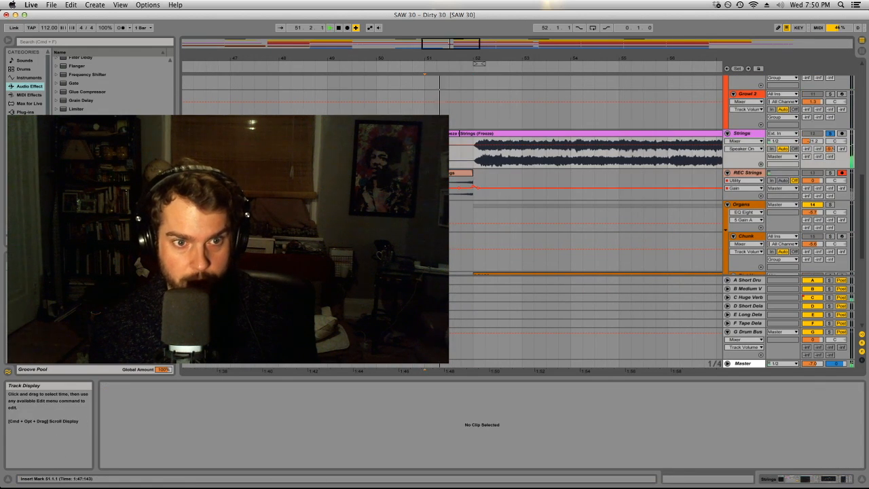
key("space")
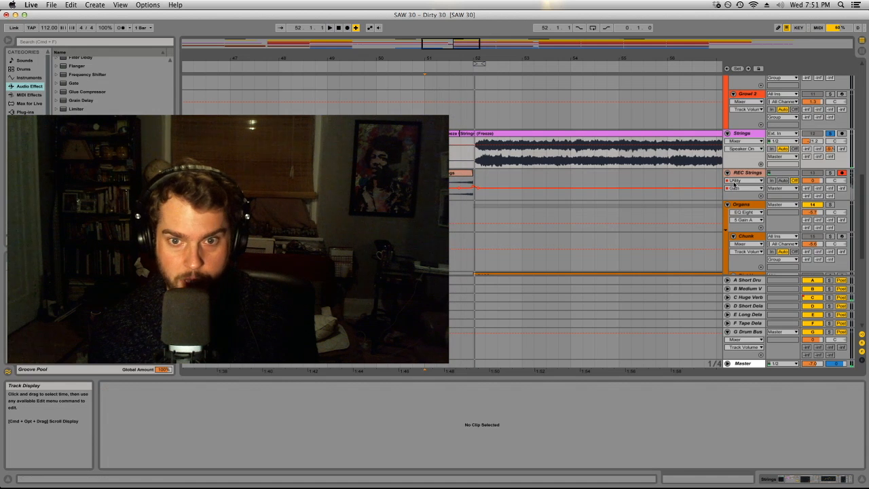
Step: Toggle solo on and off for REC Strings and enlarge the track to show its input routing
left_click(829, 173)
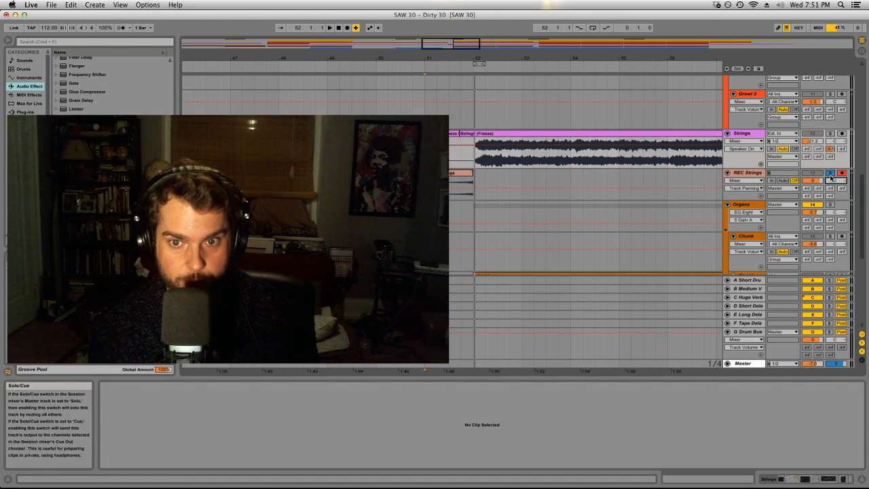
left_click(829, 173)
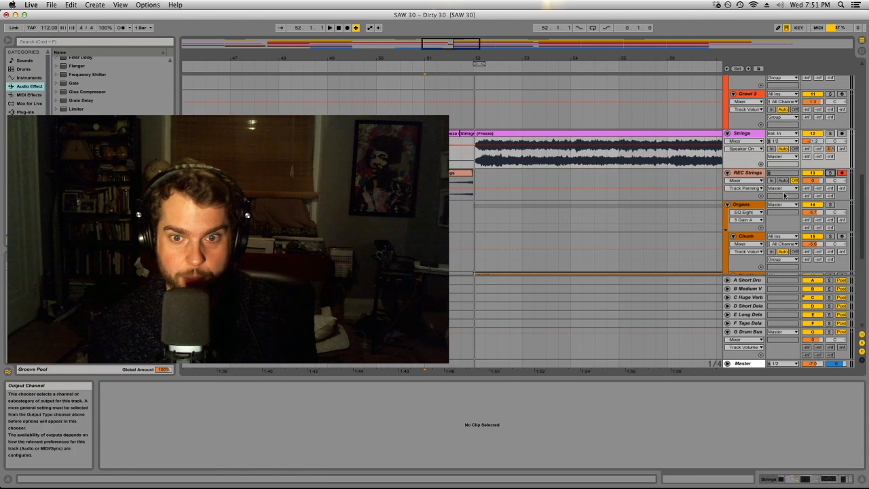
left_click(784, 188)
left_click(754, 177)
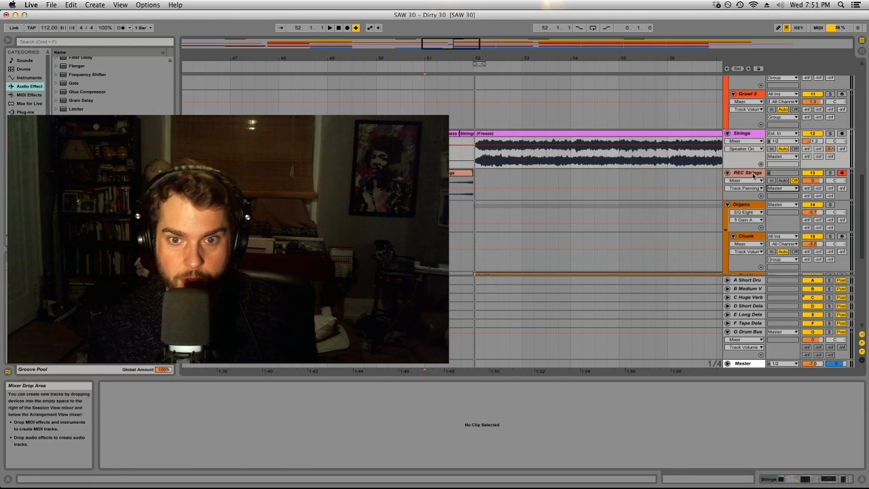
left_click_drag(774, 198, 775, 214)
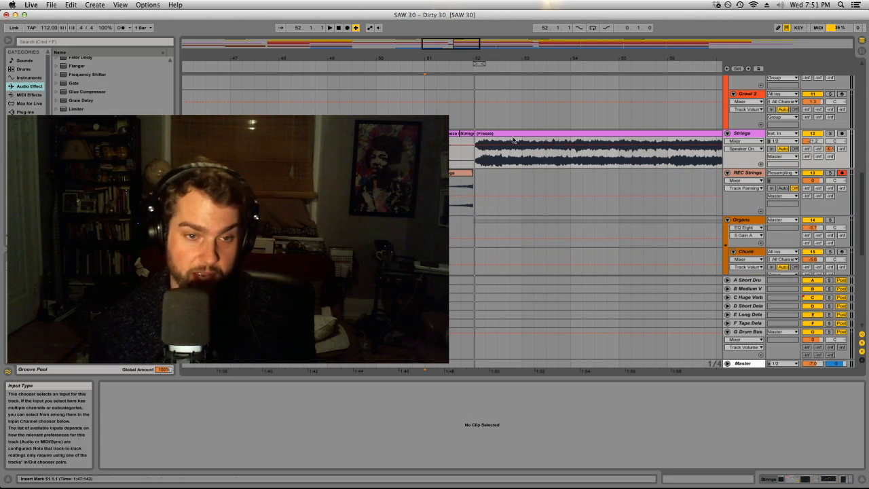
Step: Play the full mix from bar 51 through the string transition and stop playback
left_click(395, 66)
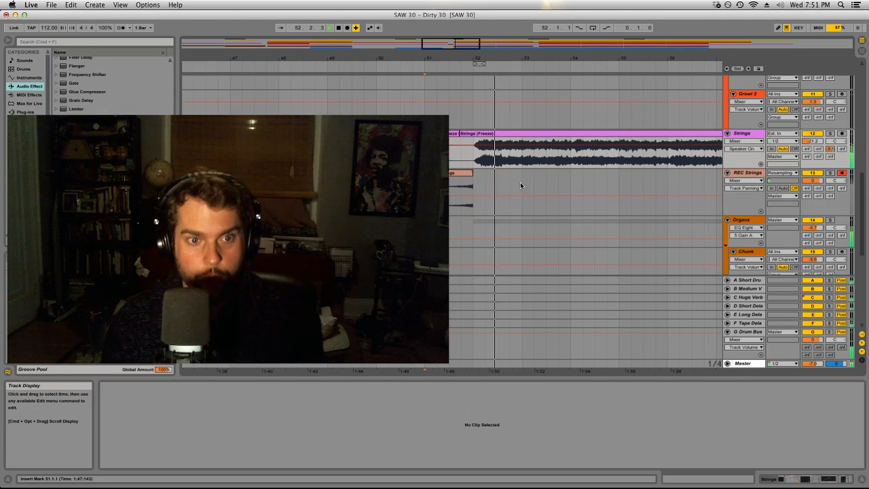
key("space")
left_click(488, 178)
Step: Delete the Drums clip spanning bars 33 to 51
scroll(492, 199, "up", 4)
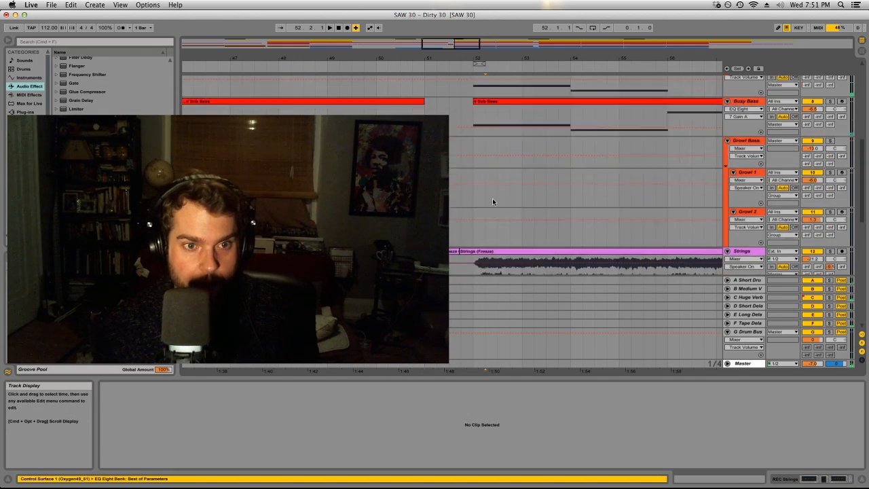
scroll(492, 201, "up", 3)
scroll(493, 200, "up", 6)
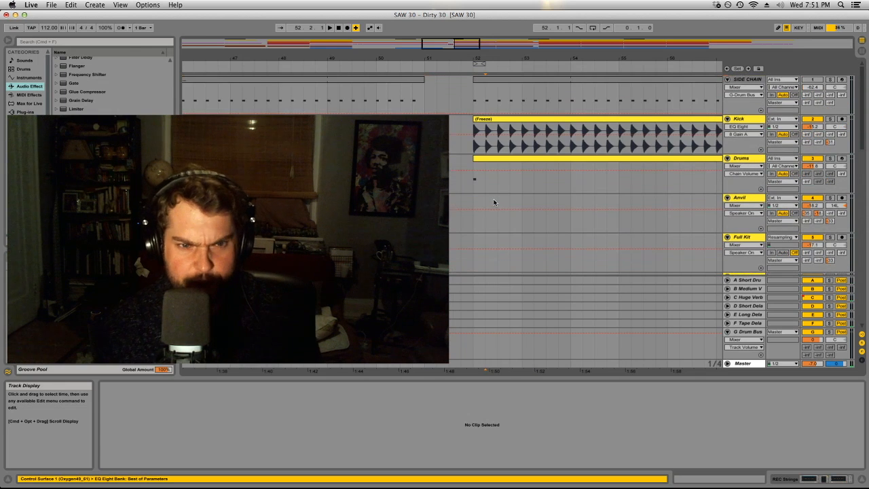
left_click(502, 159)
left_click_drag(514, 64, 513, 57)
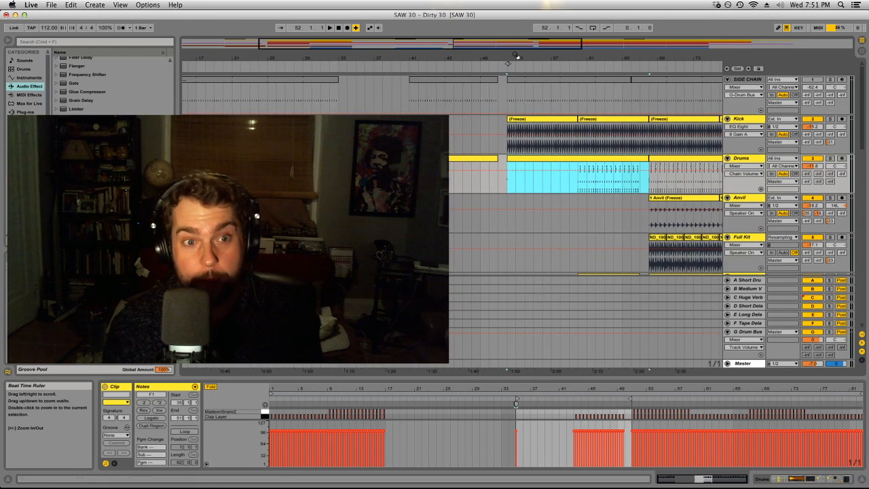
mouse_move(344, 63)
left_mouse_down()
mouse_move(344, 72)
mouse_move(343, 51)
left_mouse_up()
left_click(358, 158)
key("Delete")
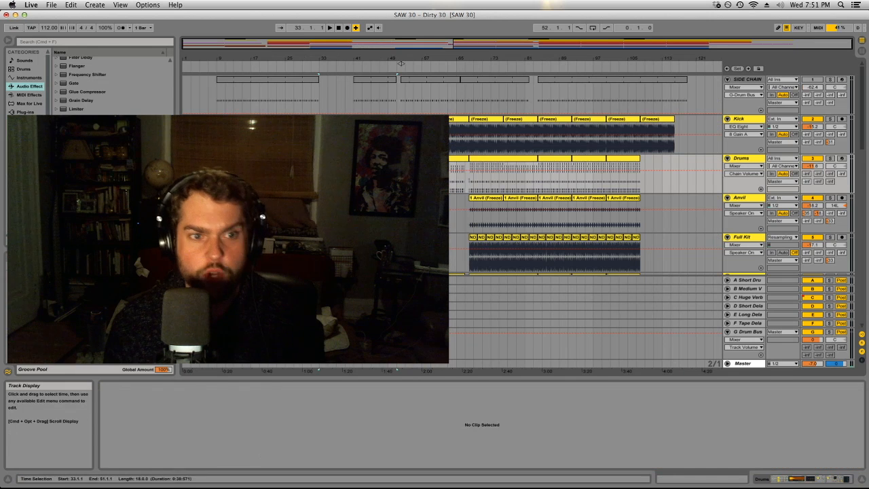
Step: Solo the Full Kit track, switch the solo to Kick, and play the kick from bar 52
left_click(353, 175)
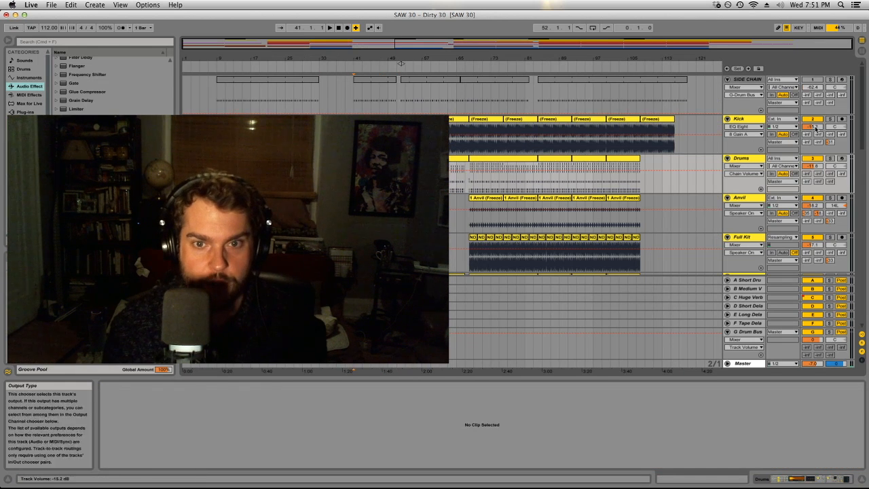
left_click(830, 239)
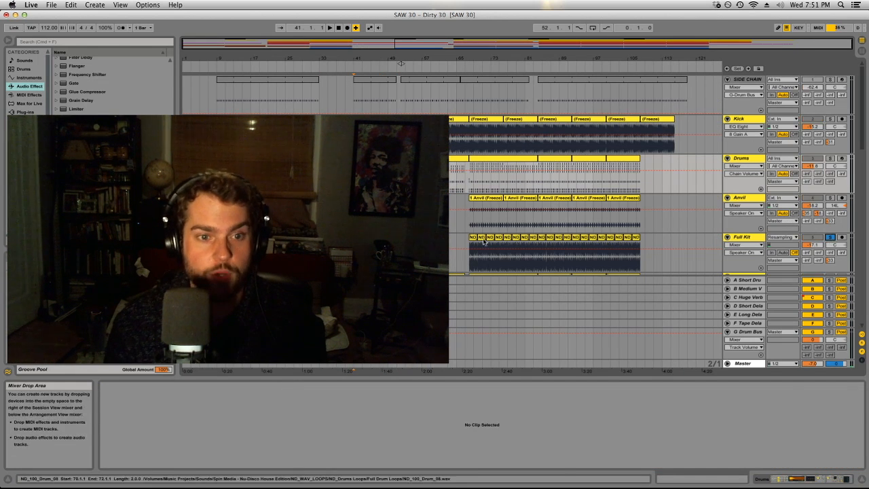
left_click(473, 254)
left_click(829, 119)
left_click(418, 119)
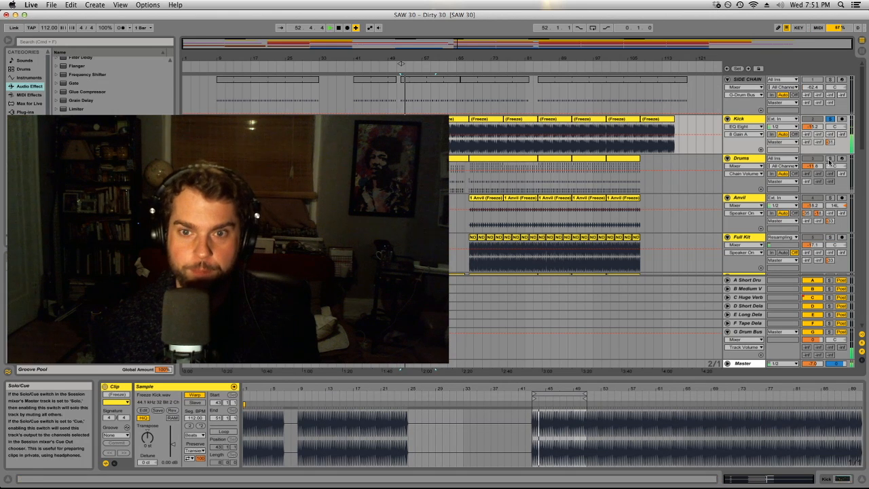
Step: Play from the Drums clip starting at bar 68 and return to the mixer with the Drums chains displayed
key("Tab")
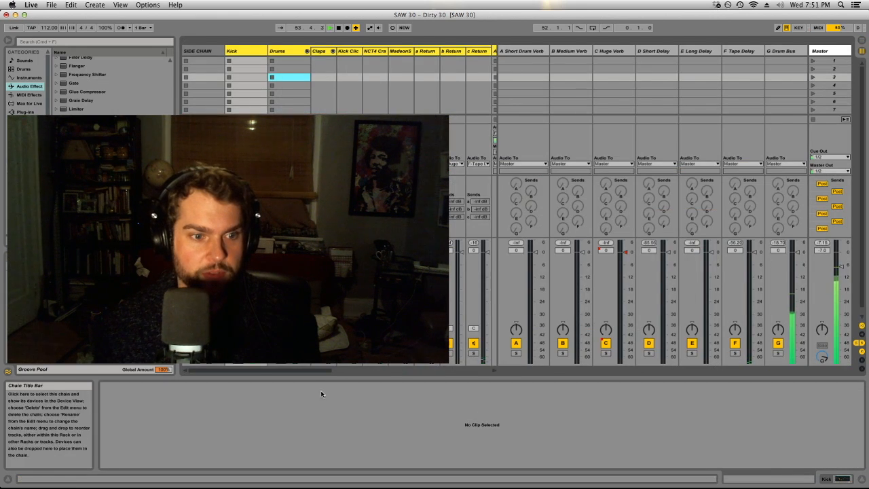
key("Tab")
left_click(502, 159)
key("Tab")
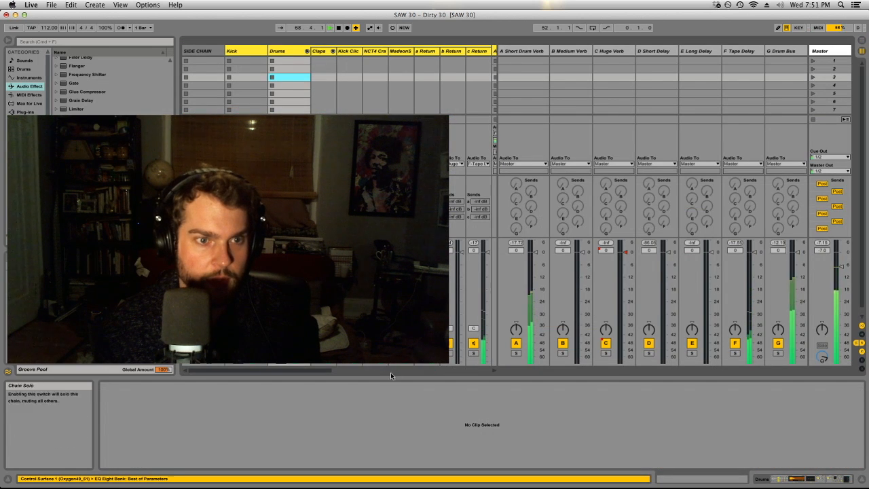
left_click(307, 51)
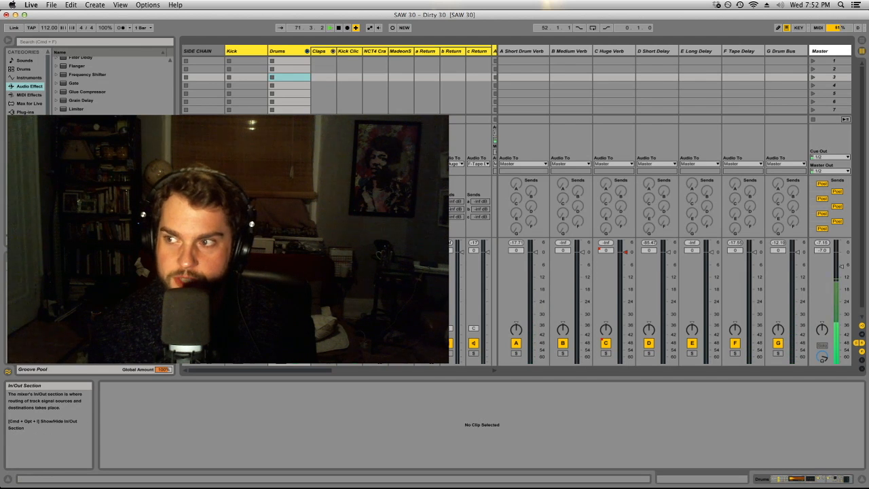
Step: Add the MadeonS and Claps chains to the soloed Kick Clic chain in Drums, and clear the solos
key("super+Tab")
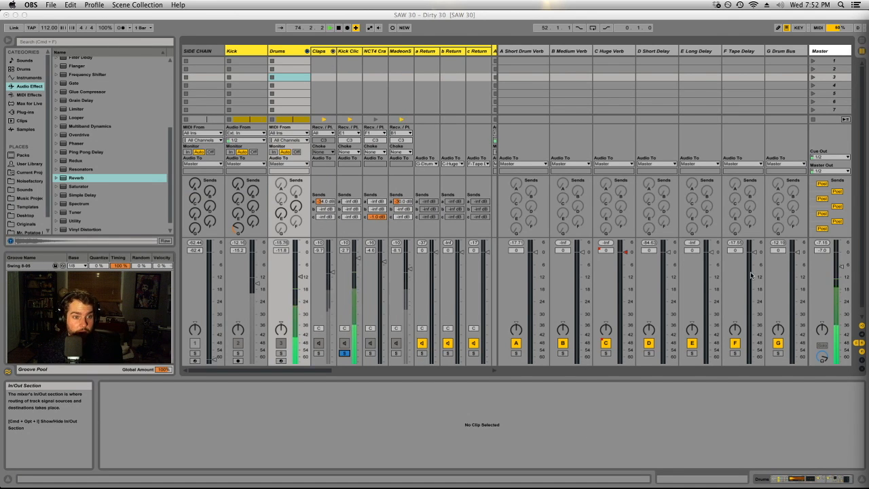
left_click(396, 352)
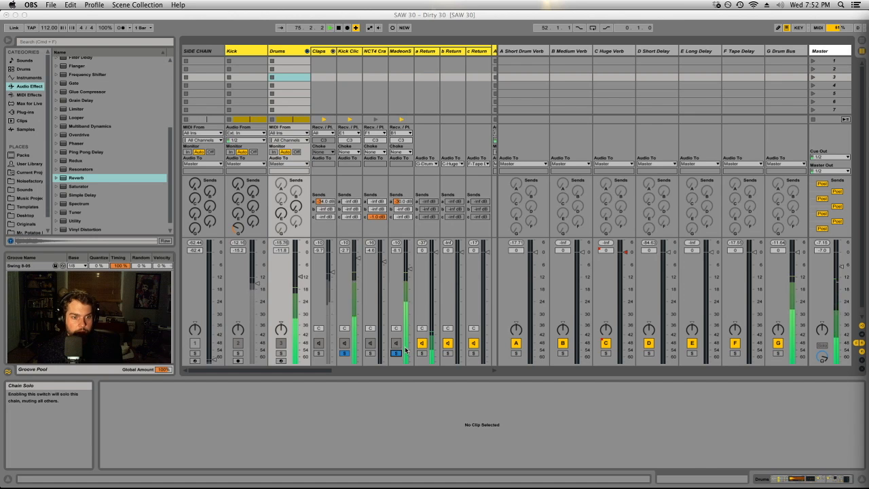
left_click(318, 354)
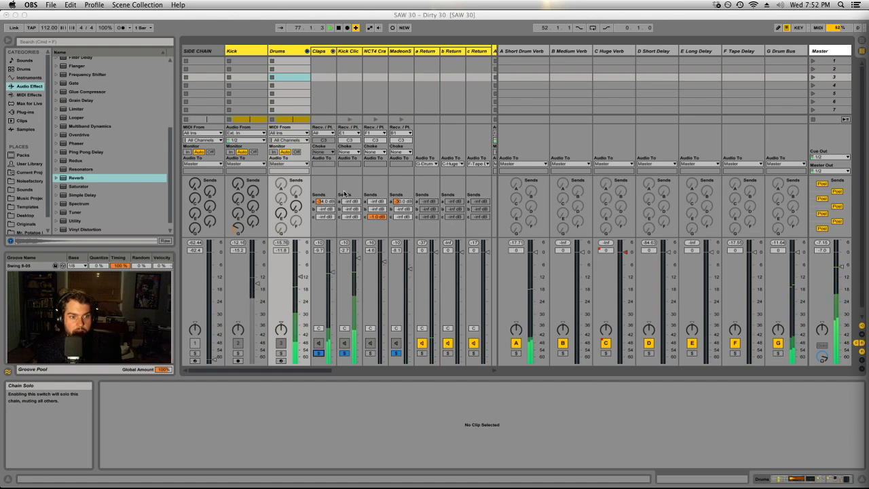
left_click(332, 371)
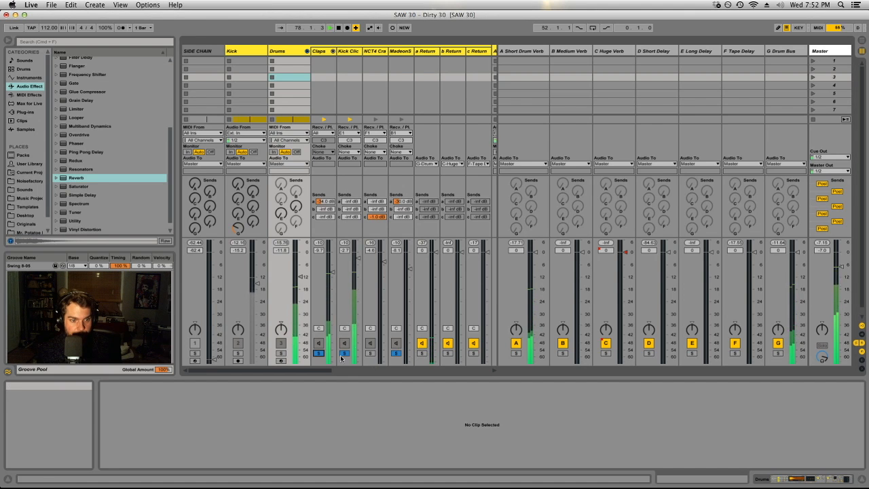
left_click(319, 354)
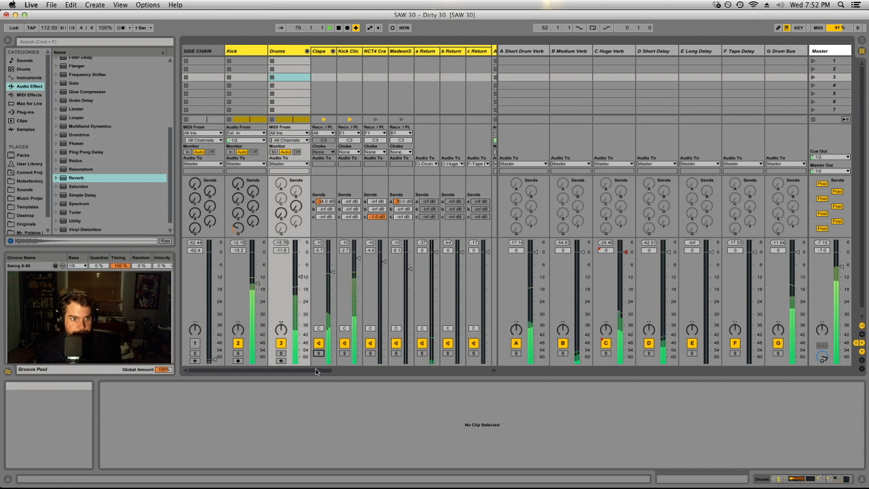
Step: Solo Full Kit, restart playback, and display the track's device chain around EQ Eight and Multiband Dynamics
scroll(306, 366, "right", 10)
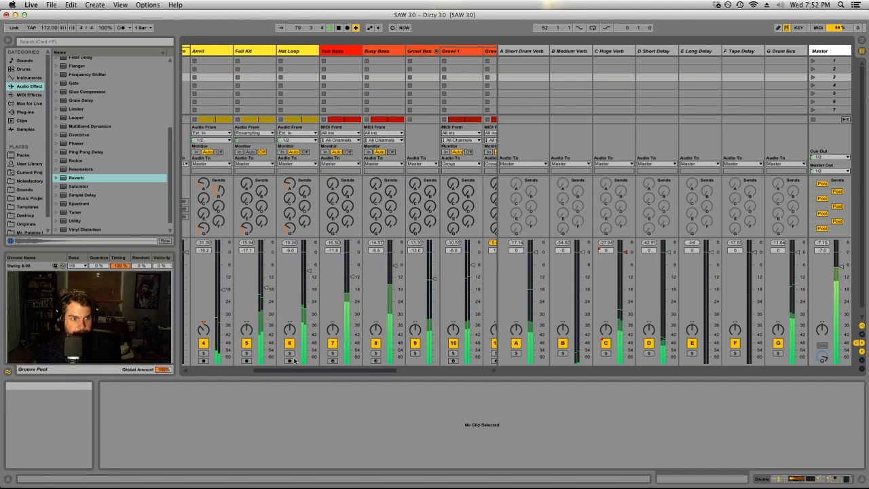
left_click(246, 353)
key("space")
key("space")
left_click_drag(264, 372, 252, 371)
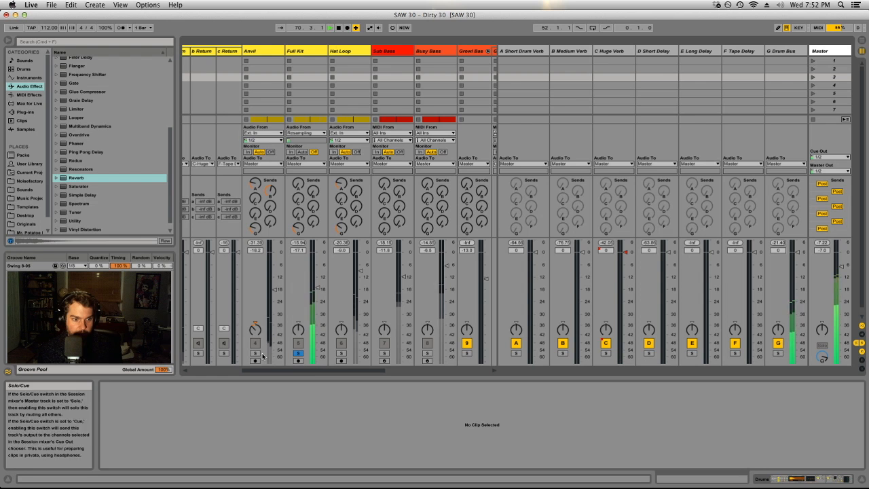
left_click(306, 51)
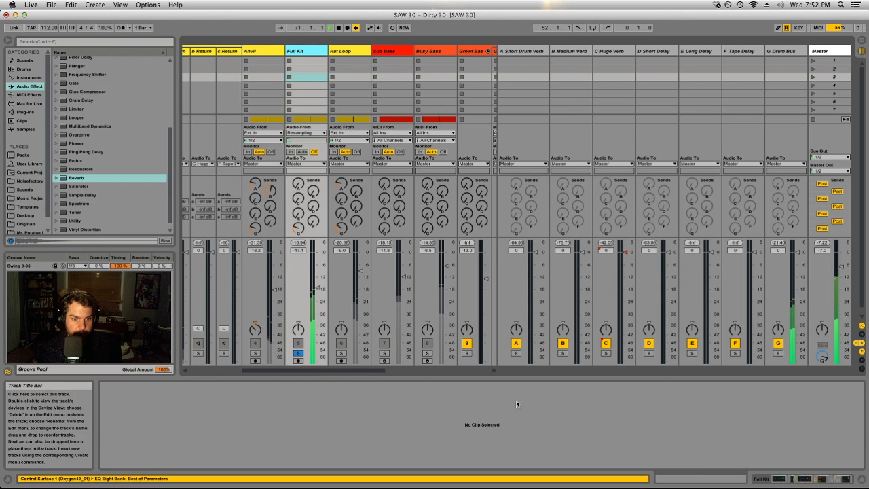
double_click(296, 52)
left_click(714, 391)
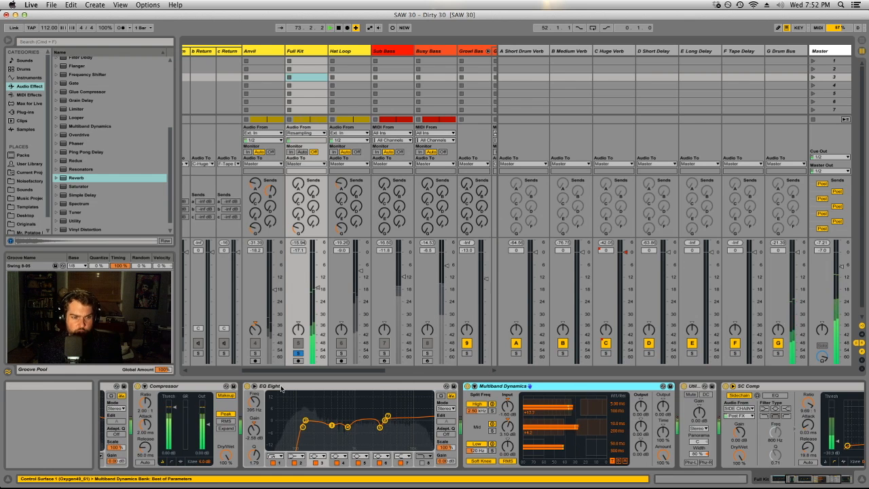
Step: Audition the Anvil track in solo, and switch the solo to Sub Bass
left_click(256, 353)
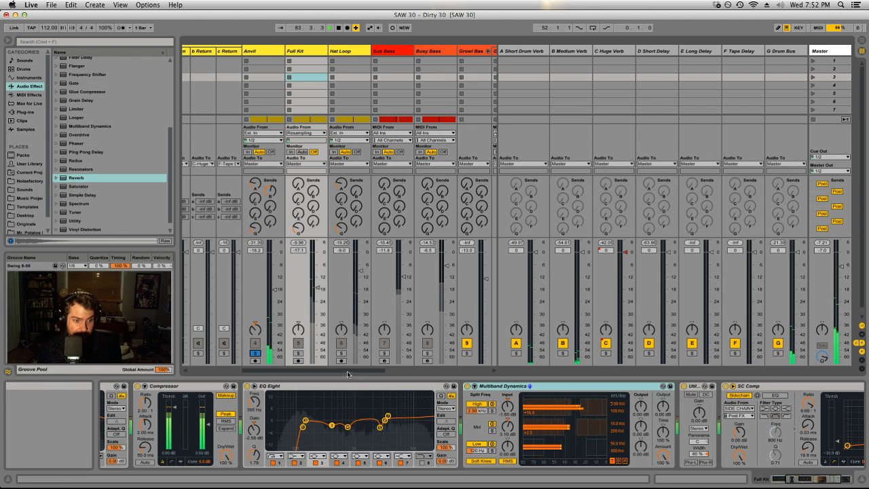
left_click(384, 353)
scroll(385, 370, "right", 5)
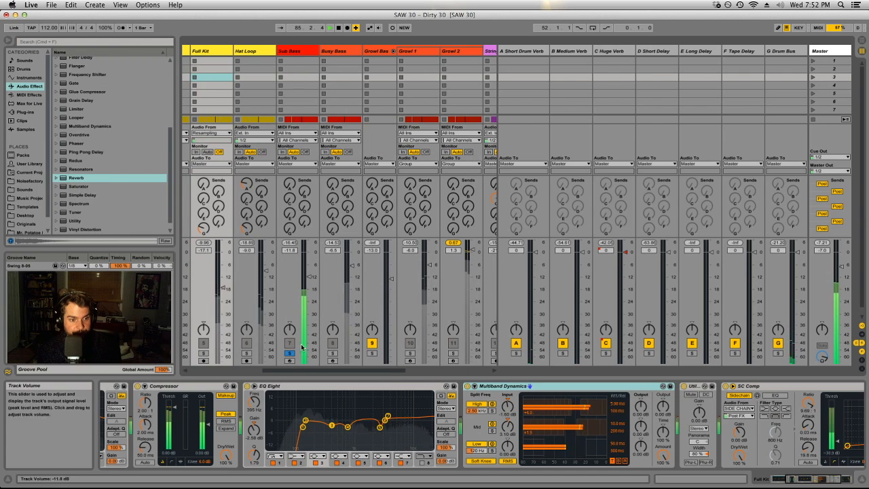
Step: Solo Busy Bass and the Growl Bass group in turn, displaying each one's device chain
left_click(335, 353)
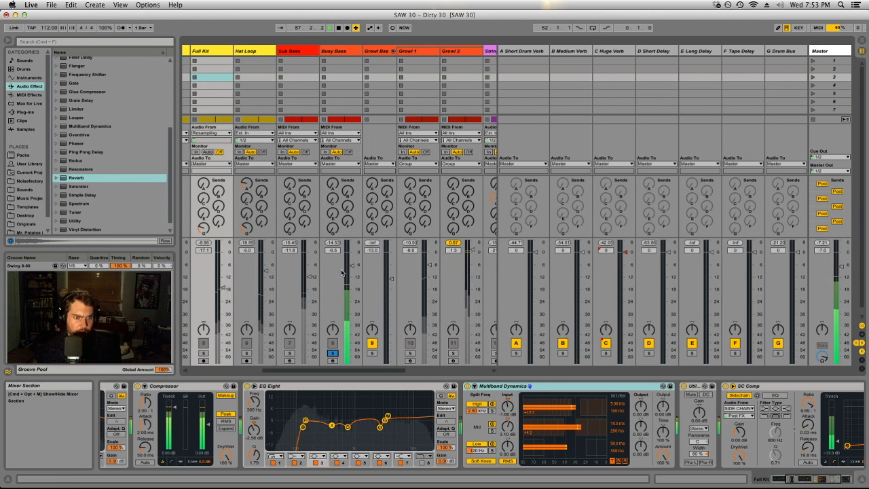
left_click(344, 51)
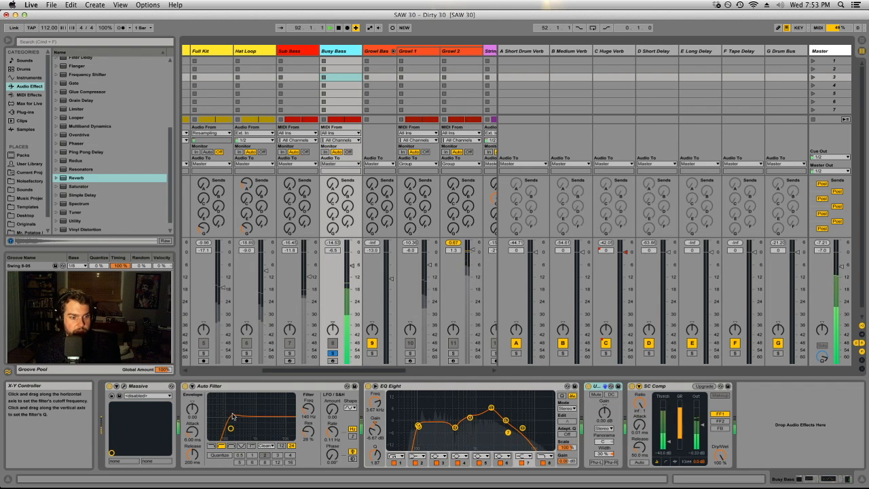
left_click(371, 353)
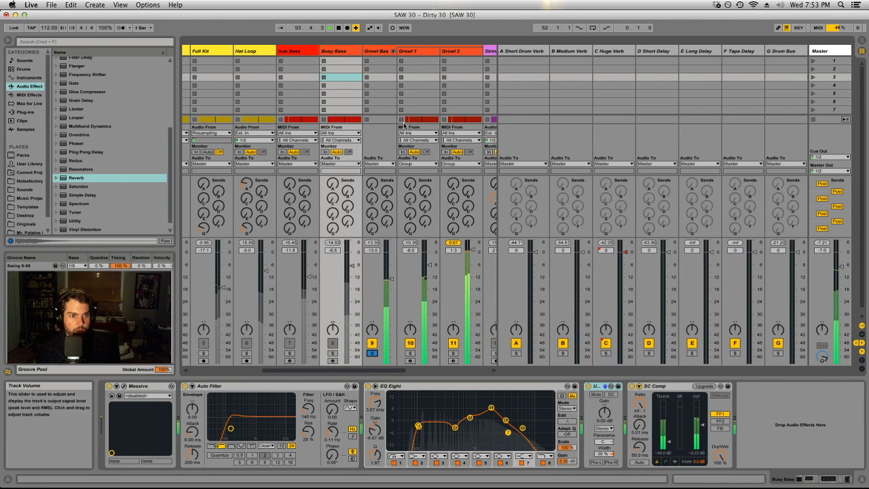
left_click(372, 157)
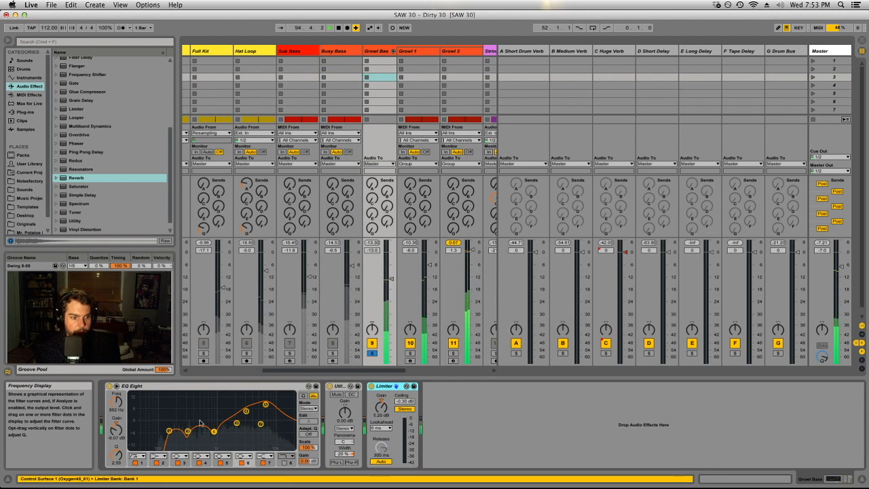
Step: Solo the Strings track and display its device chain from EffectRack to SC Comp
scroll(367, 368, "right", 5)
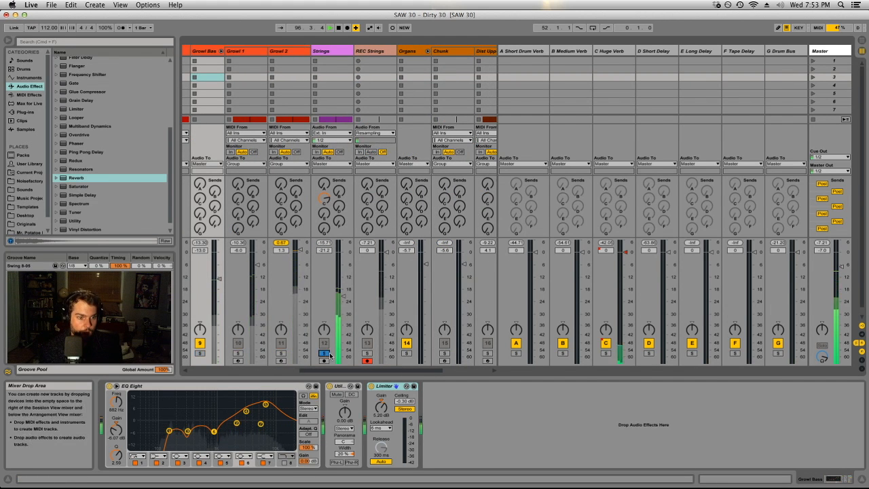
key("Tab")
scroll(354, 234, "down", 5)
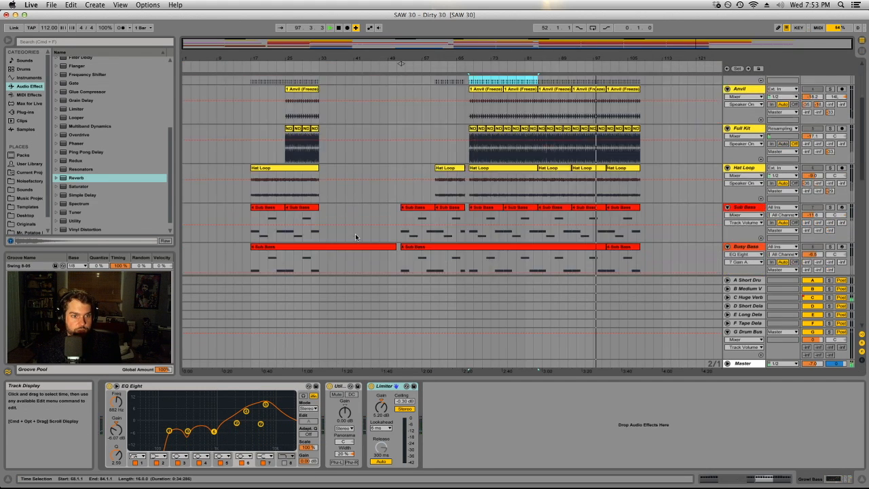
key("Tab")
left_click(325, 51)
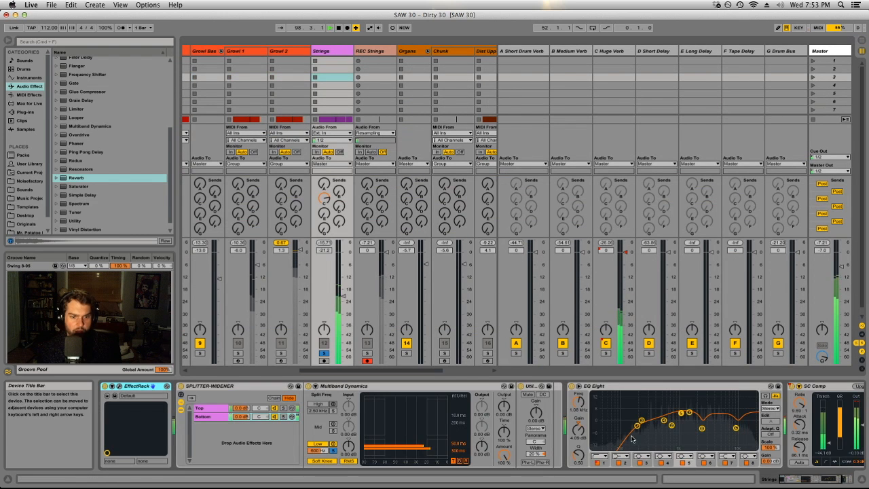
left_click_drag(796, 479, 788, 483)
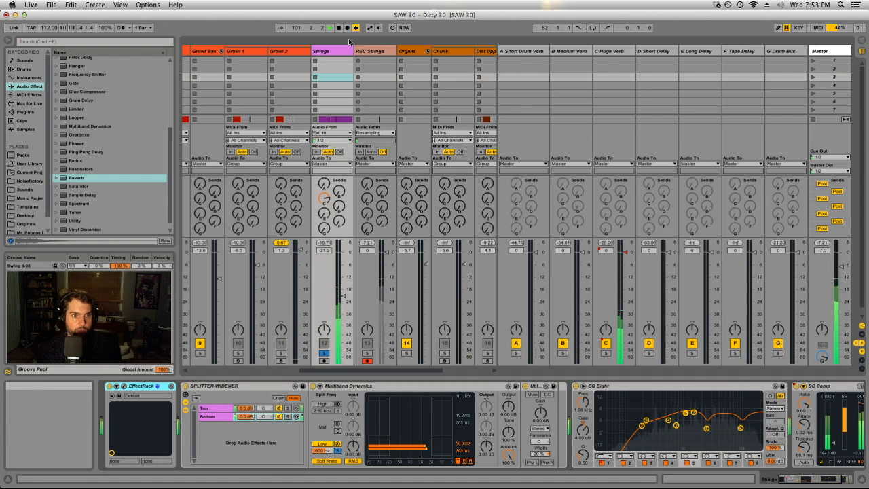
Step: Toggle solo on and off for the Dist Organ track and return to the Strings track in the mixer
left_click_drag(399, 372, 444, 360)
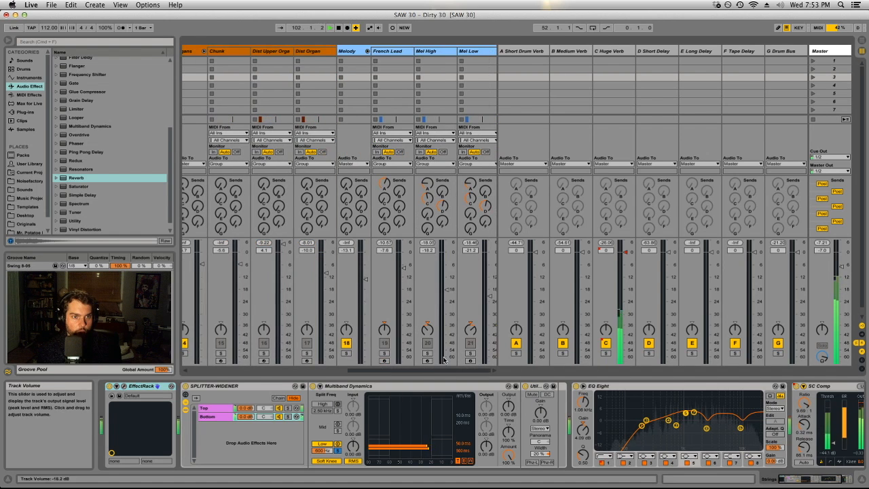
left_click(306, 353)
left_click(307, 355)
key("Tab")
key("Tab")
left_click_drag(363, 372, 332, 372)
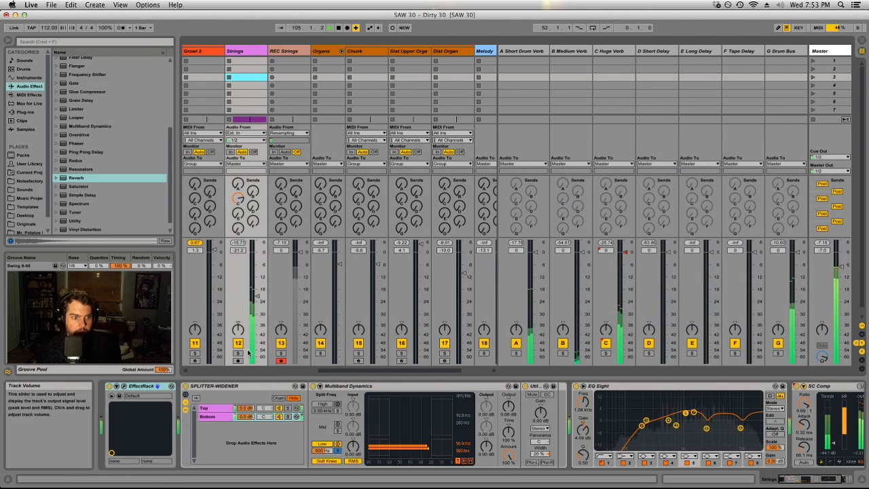
Step: Play the arrangement from bar 84 with the Dist Upper Organ track selected, and return to the mixer
key("Tab")
scroll(376, 276, "down", 10)
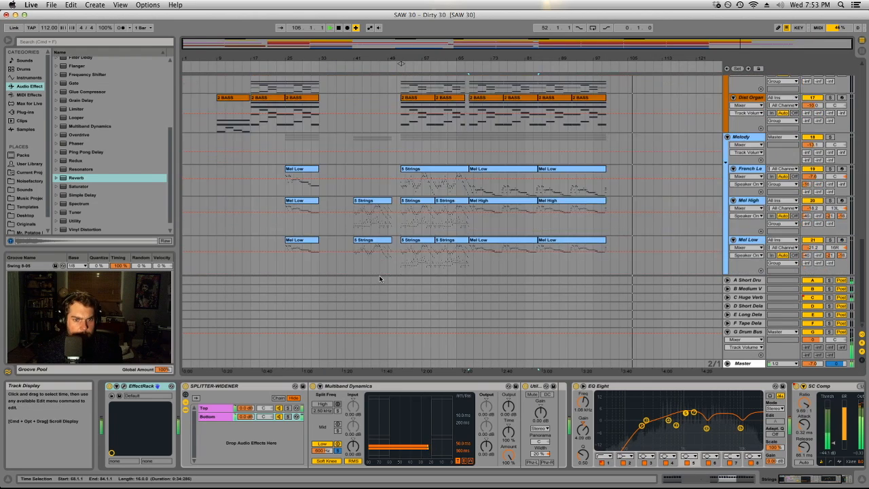
left_click(558, 210)
key("Tab")
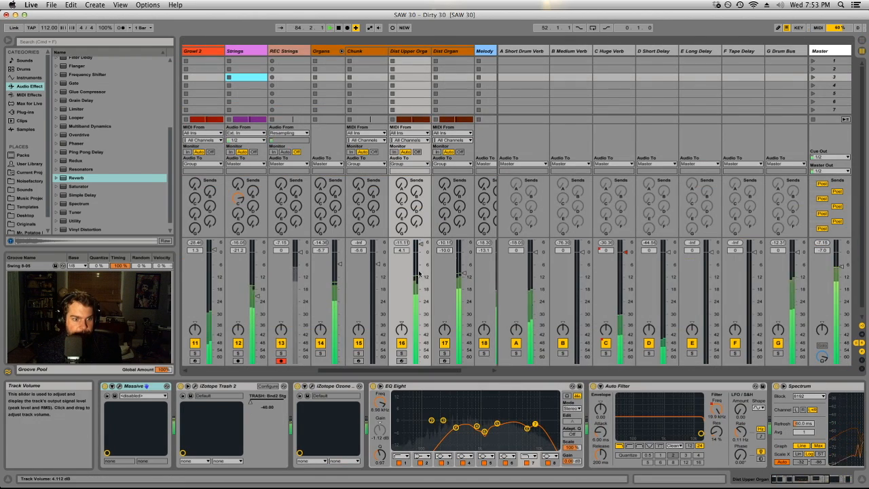
Step: Audition Strings alone and together with Dist Organ in solo, and clear both solos
left_click(444, 353)
left_click(237, 353)
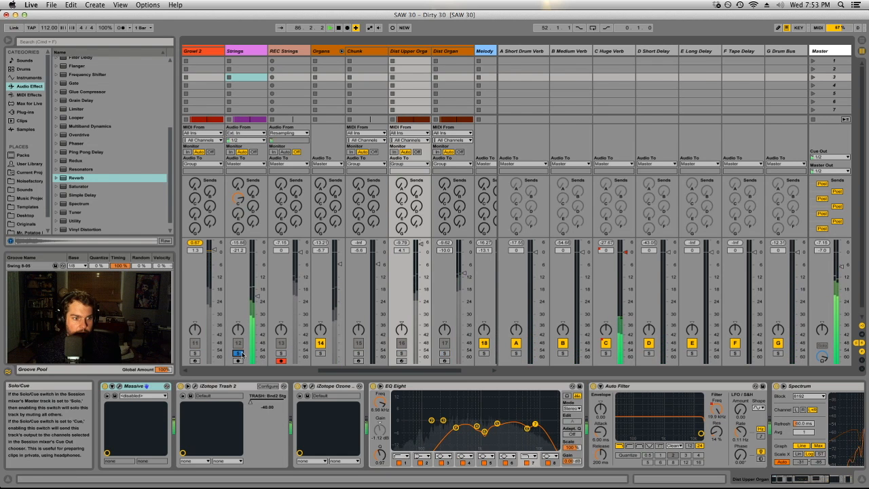
left_click(444, 353, "super")
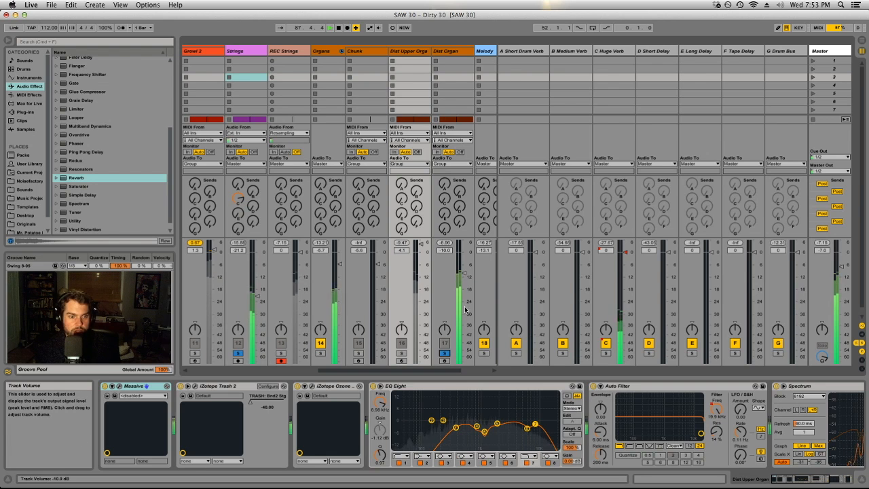
left_click(445, 354)
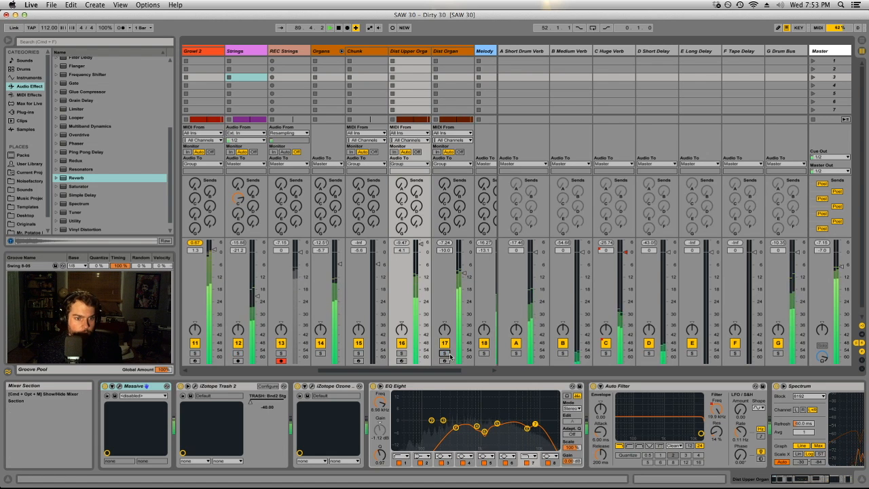
Step: Bring the Melody tracks into view and open the bx_solo plug-in window on the Master track
left_click_drag(433, 371, 462, 368)
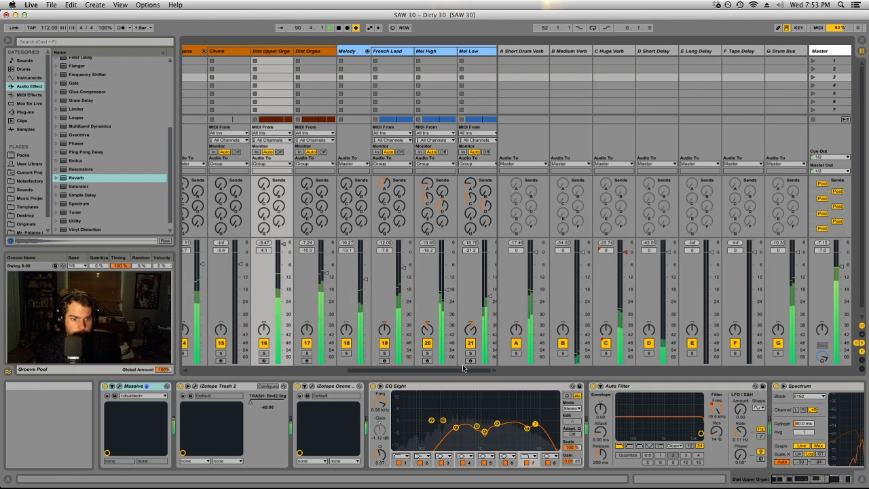
key("Tab")
key("Tab")
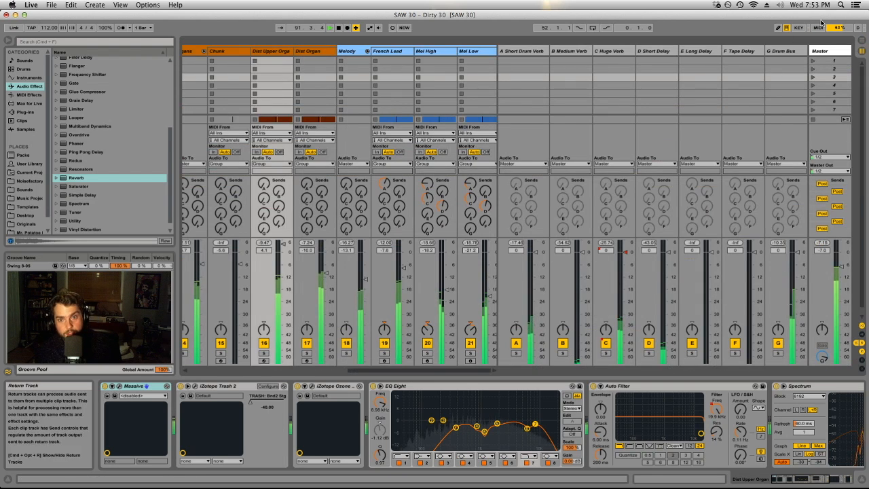
left_click(828, 51)
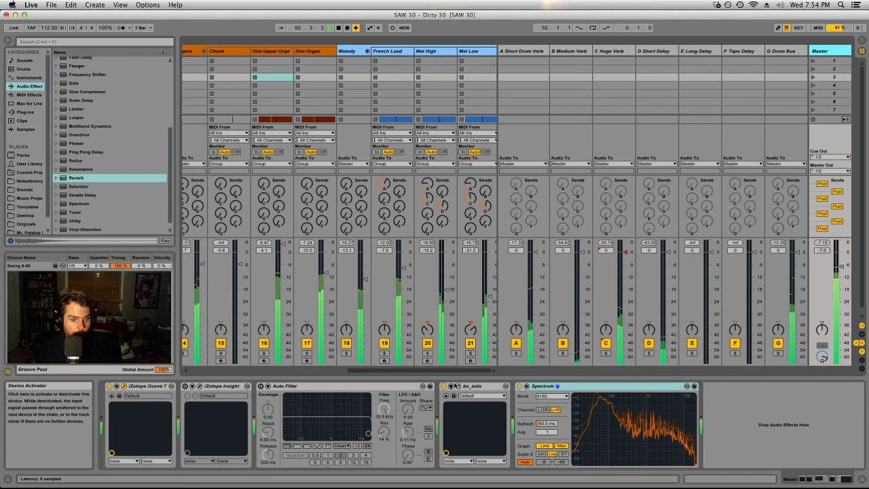
left_click(459, 386)
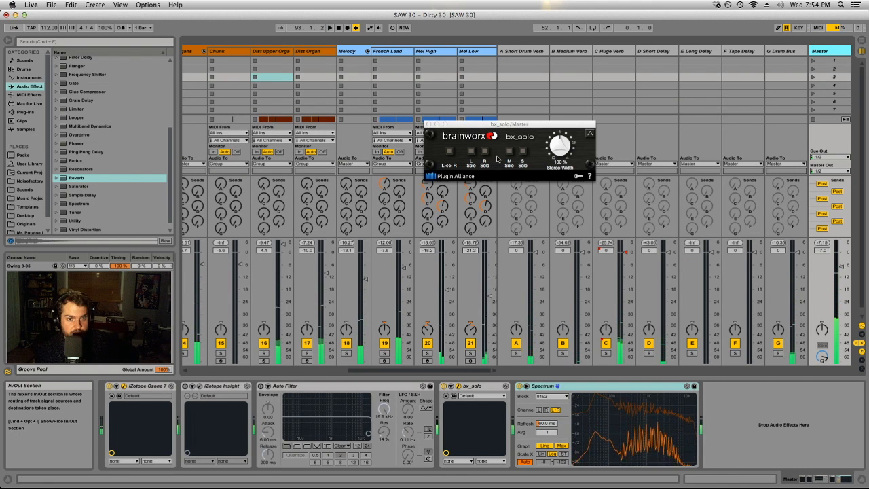
Step: Enable M Solo in bx_solo, restart playback to hear only the mid signal, and disable M Solo
left_click(512, 153)
left_click(511, 153)
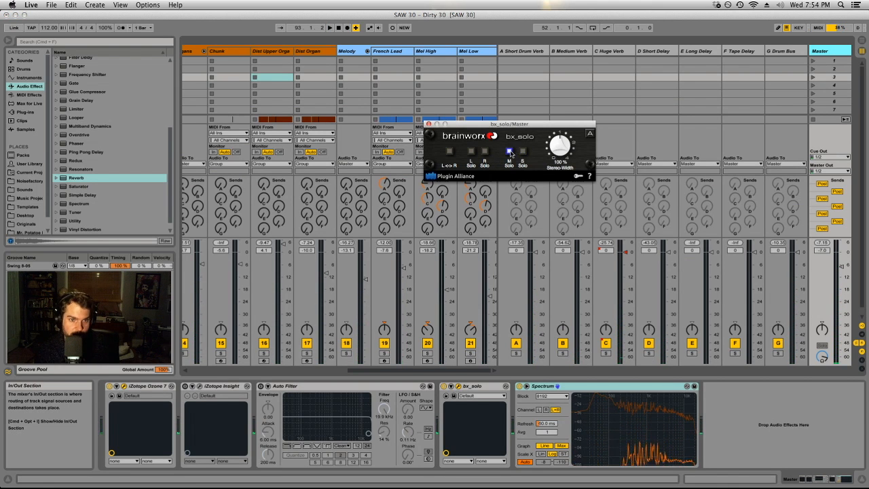
key("space")
left_click(511, 153)
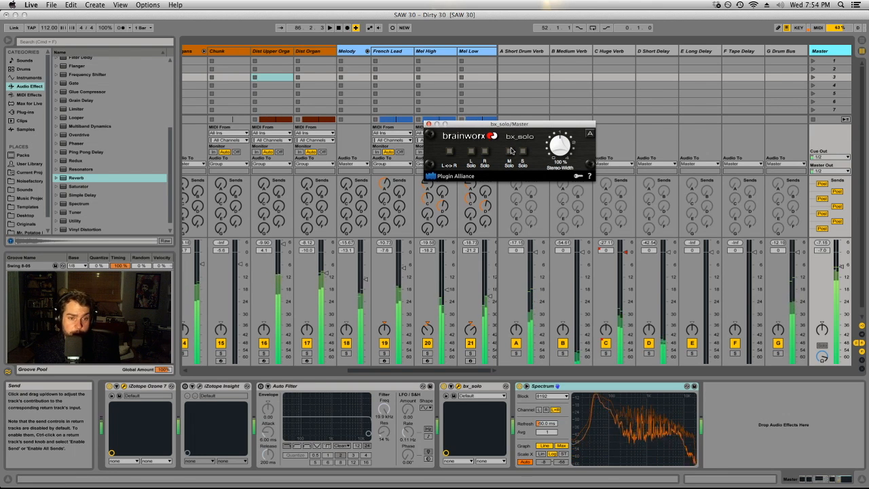
Step: Check M Solo again in bx_solo, switch to S Solo, and play the arrangement to hear only the side signal
left_click(510, 152)
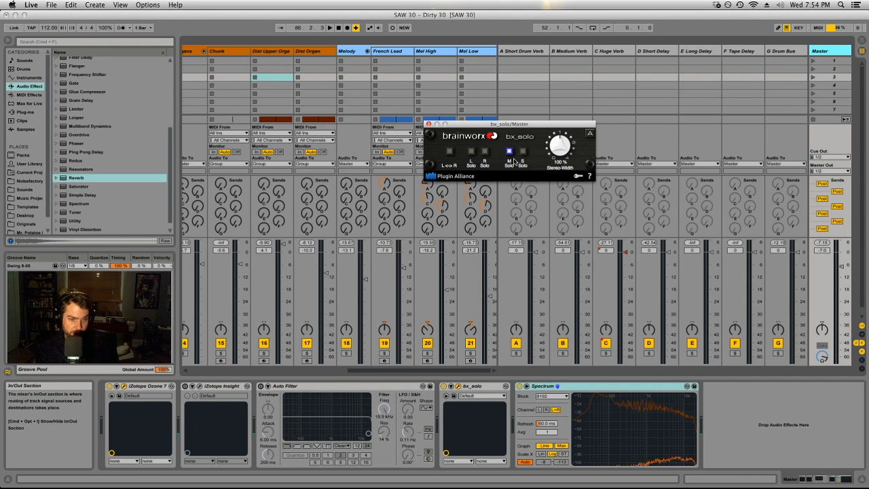
left_click(522, 151)
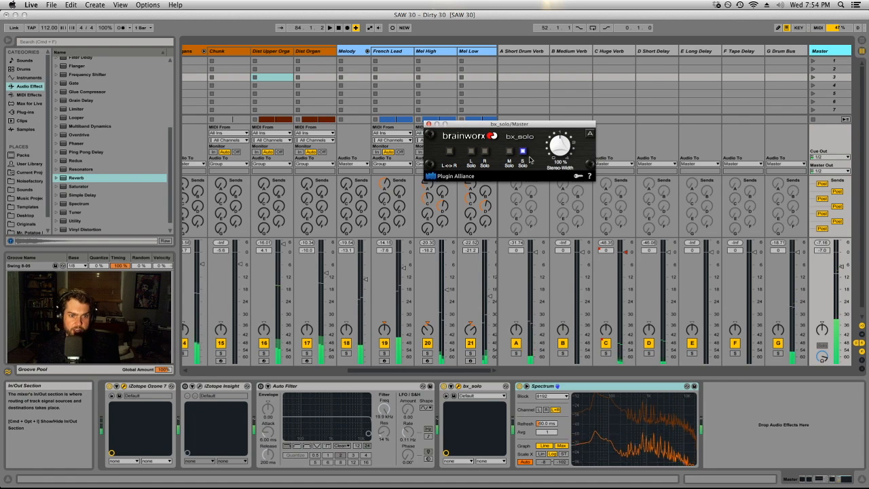
key("space")
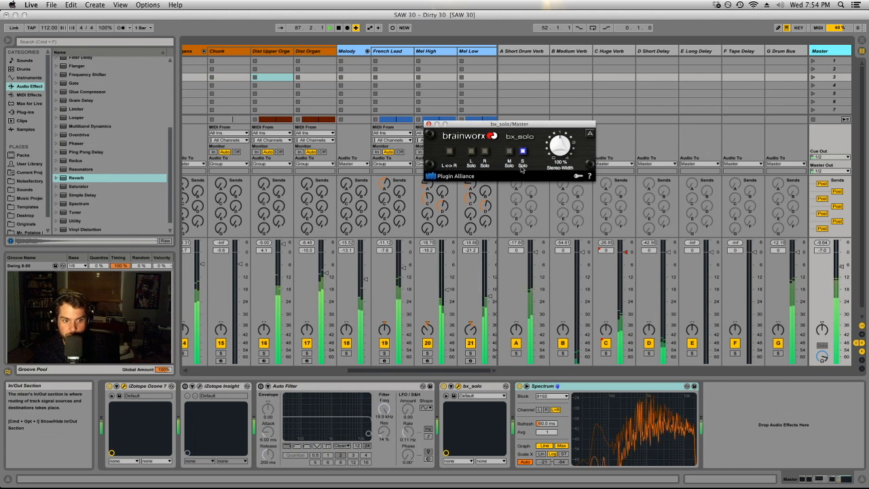
mouse_move(399, 371)
left_mouse_down()
mouse_move(302, 385)
mouse_move(397, 384)
left_mouse_up()
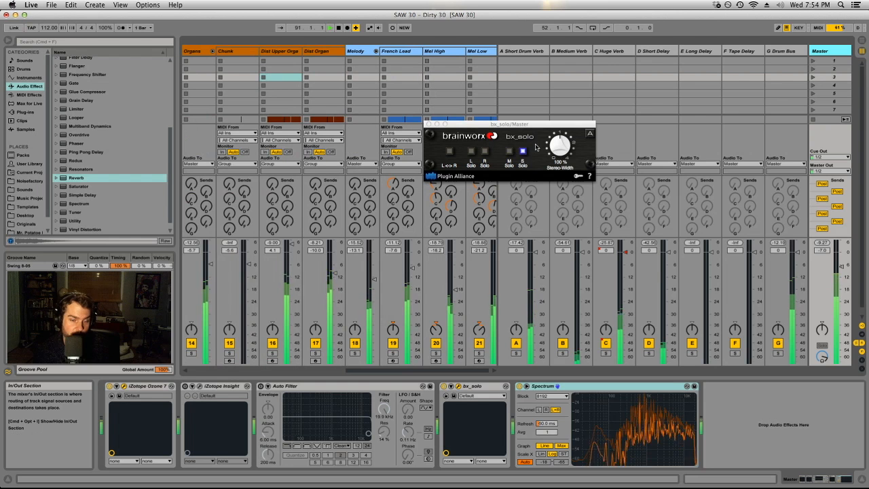
Step: Switch bx_solo back to M Solo for comparison, disable it, and play a short passage of the full mix
left_click(509, 152)
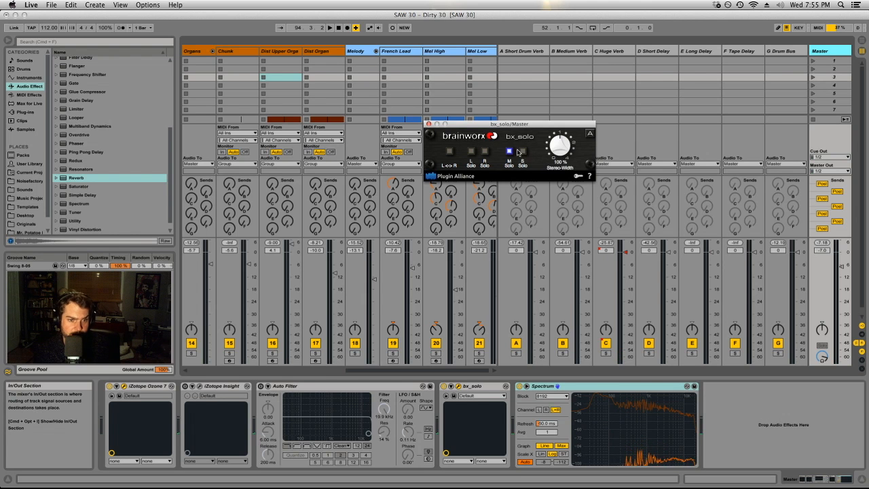
key("space")
key("space")
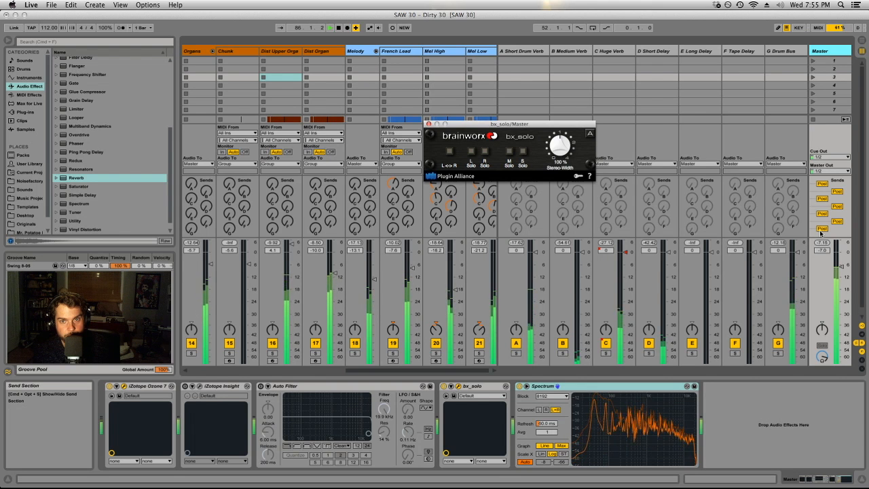
key("space")
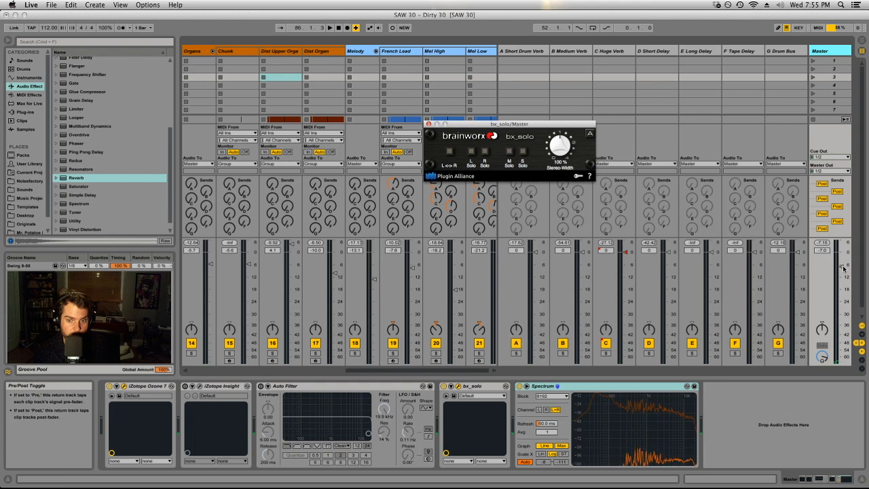
Step: Return the Master track volume to its default of 0 dB and restart playback
right_click(843, 268)
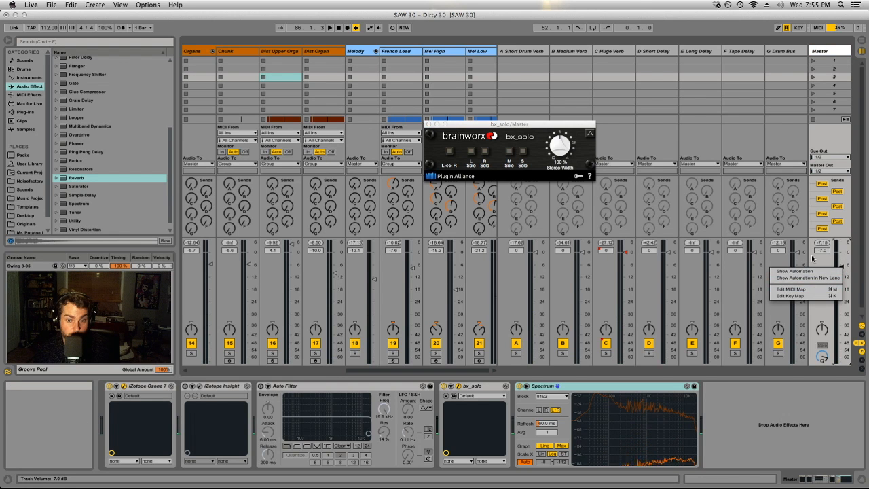
left_click(849, 257)
right_click(843, 264)
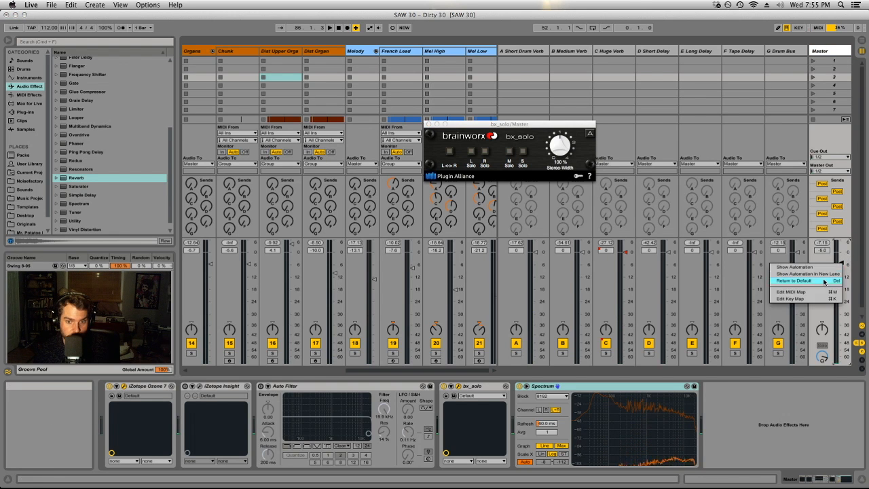
left_click(824, 282)
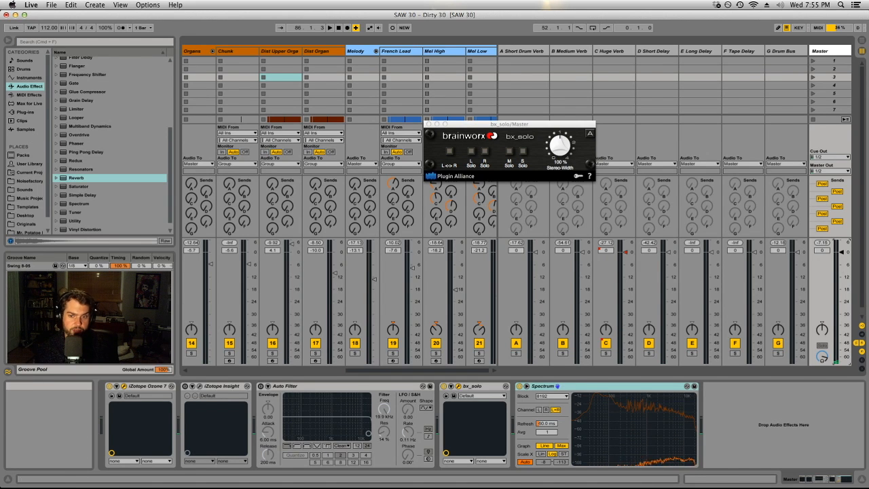
key("space")
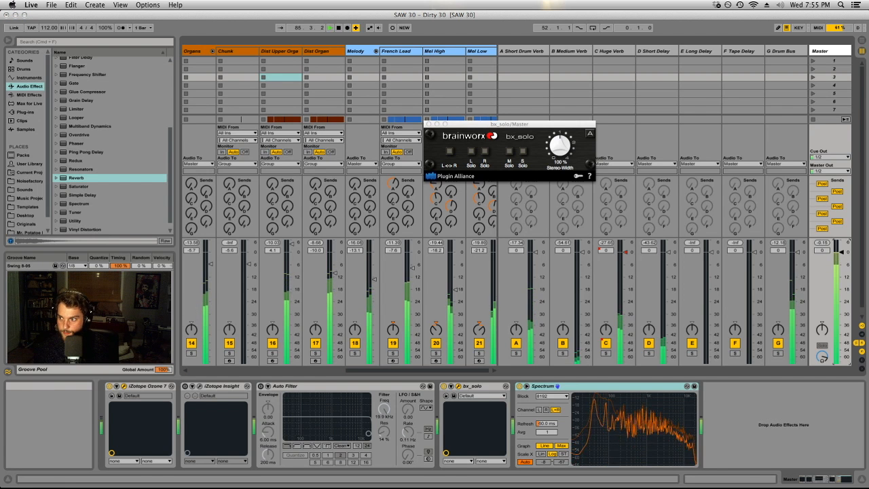
Step: Open iZotope Ozone 7 on the Master track, show its Equalizer, and try toggling Band 1
left_click(118, 385)
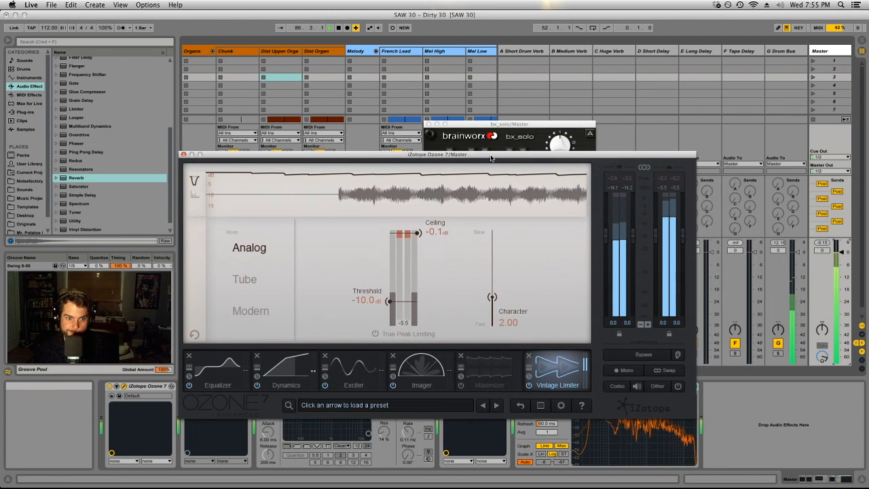
left_click(231, 373)
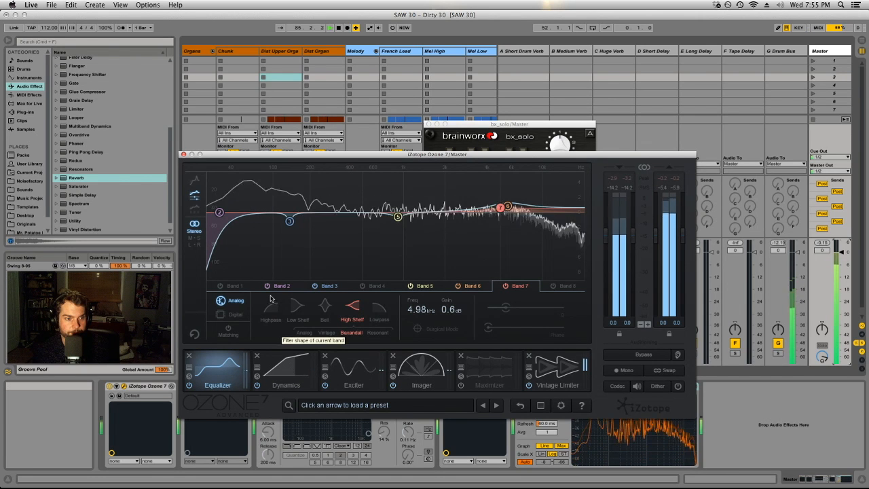
left_click(220, 286)
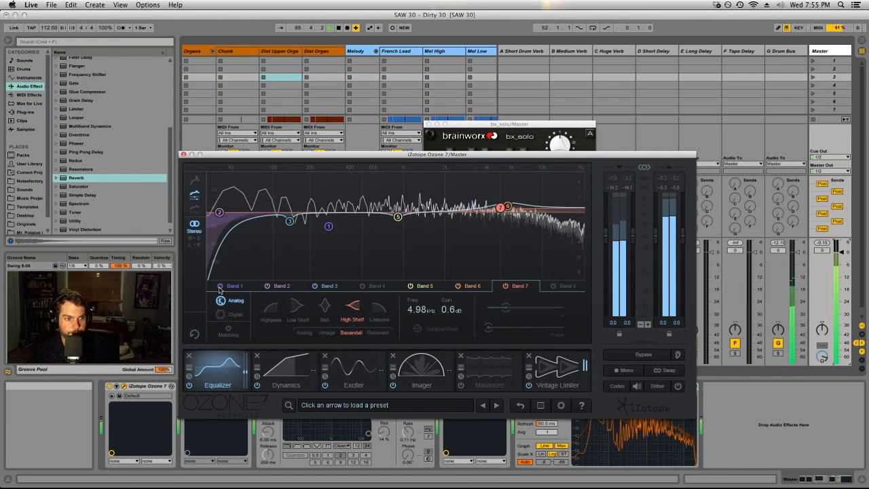
Step: Review the bands of Ozone's Dynamics module and set the Band 3 compressor threshold to -13.4 dB
left_click(283, 370)
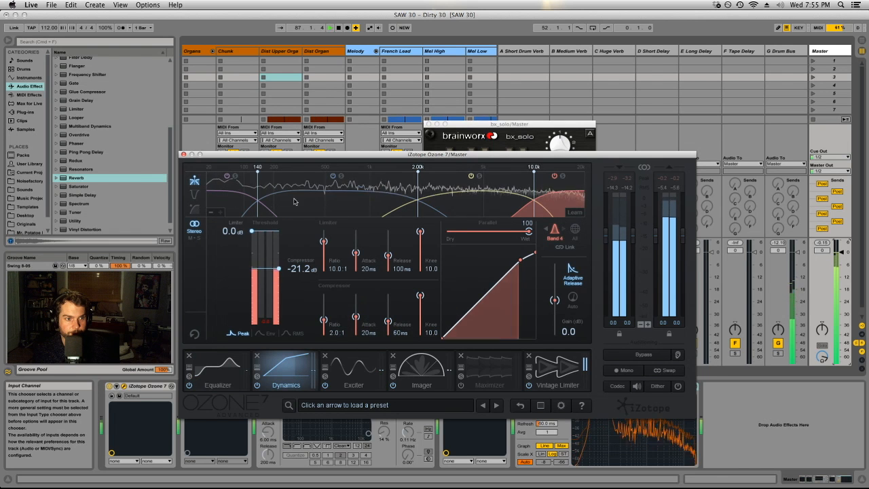
left_click(237, 199)
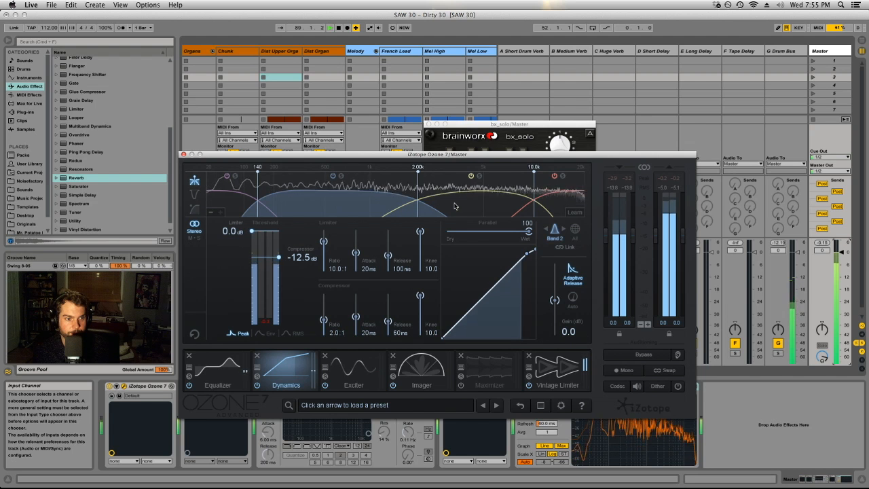
left_click(487, 206)
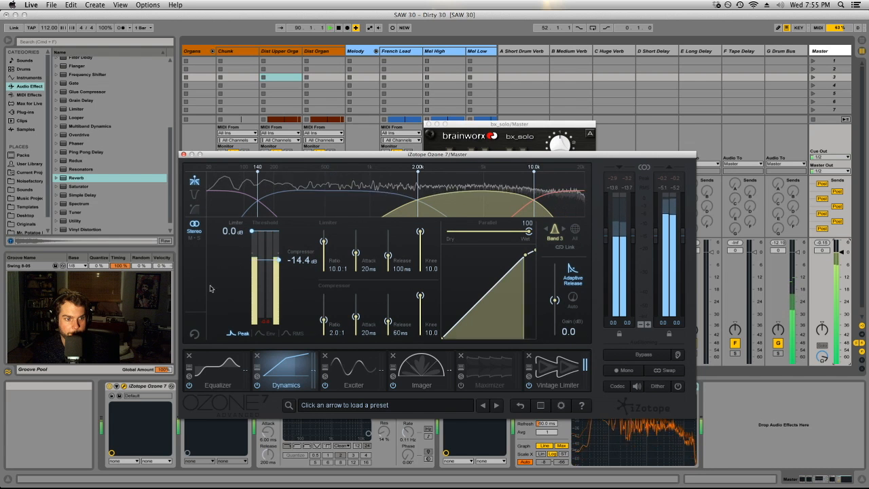
left_click_drag(277, 262, 279, 262)
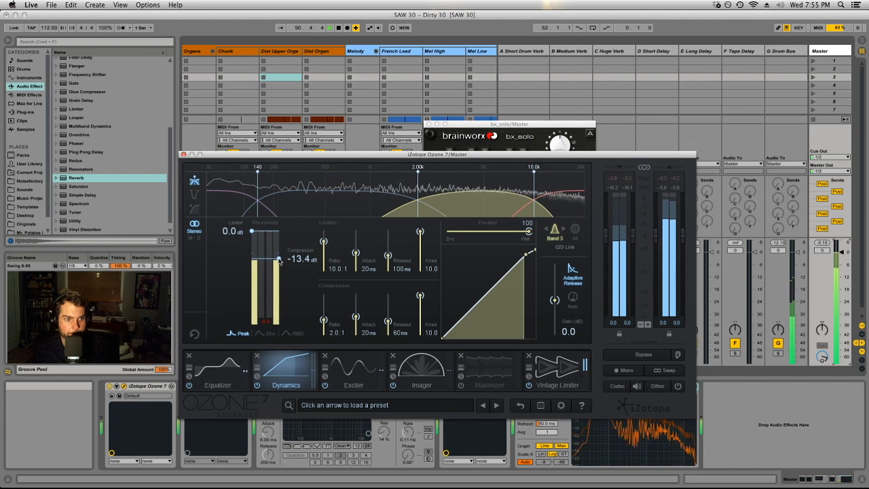
left_click(556, 204)
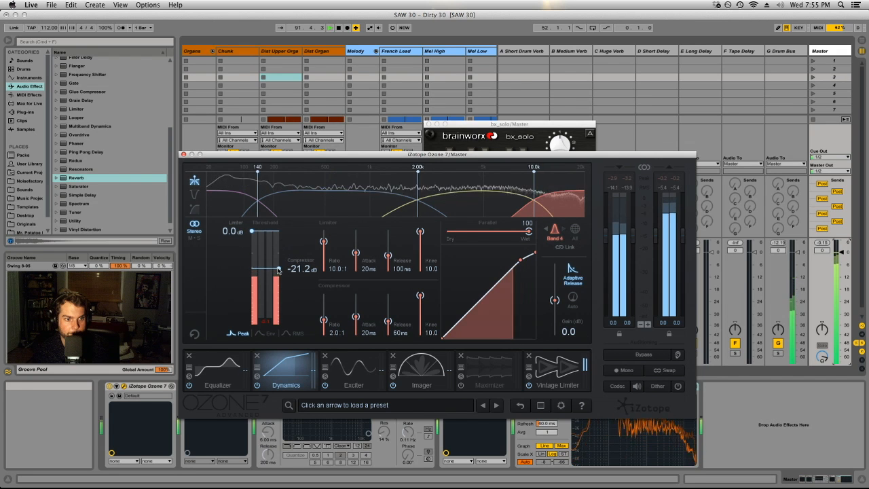
Step: Review Ozone's Exciter and Imager modules, and play the mix with Imager Band 4 soloed
left_click(353, 370)
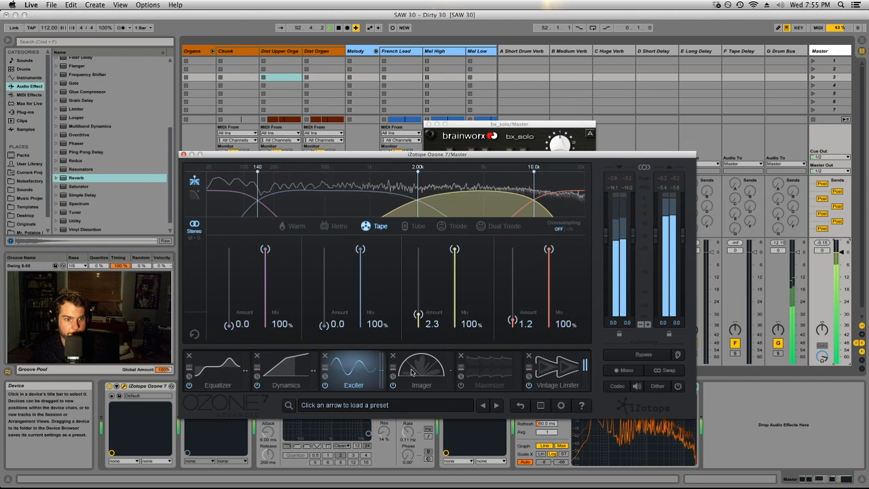
key("space")
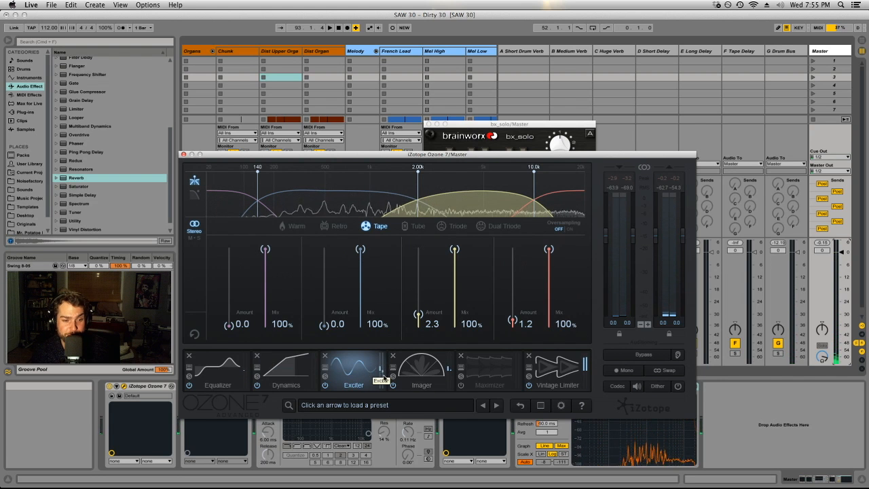
left_click(417, 377)
key("space")
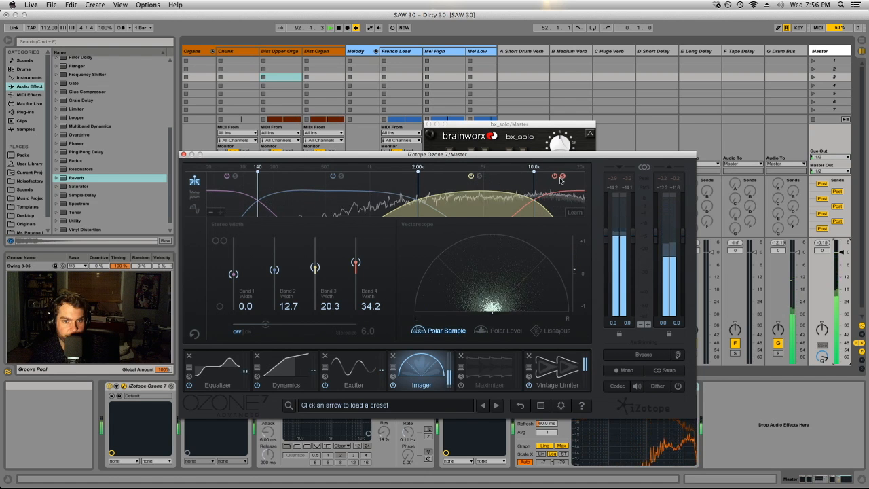
Step: Set the Dynamics Band 4 compressor threshold to -21.6 dB, and return to the Imager to clear the Band 4 solo
left_click(294, 361)
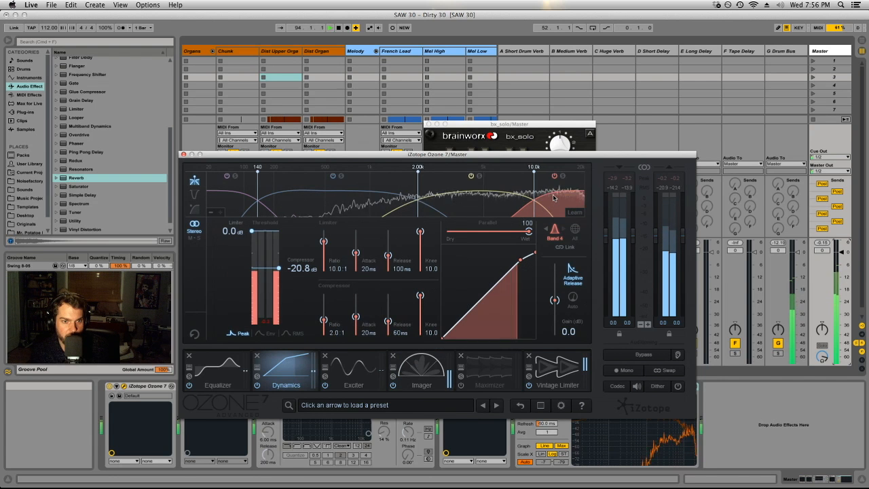
left_click_drag(278, 269, 278, 271)
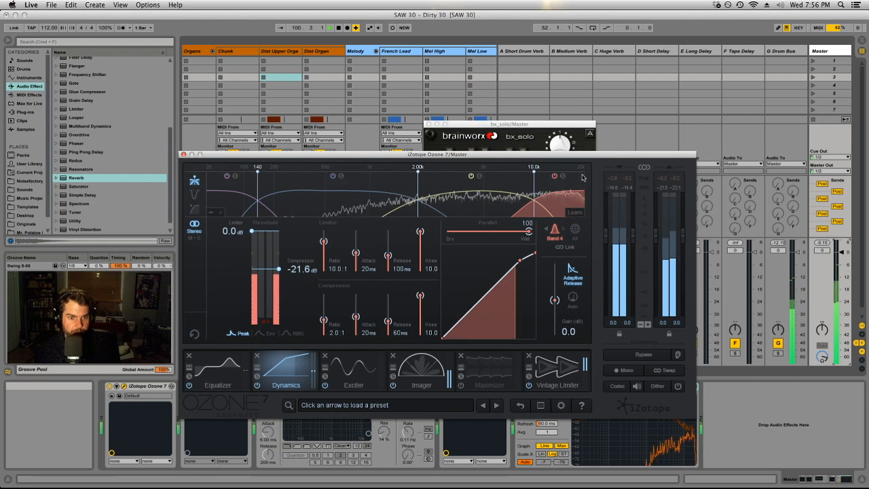
left_click(412, 356)
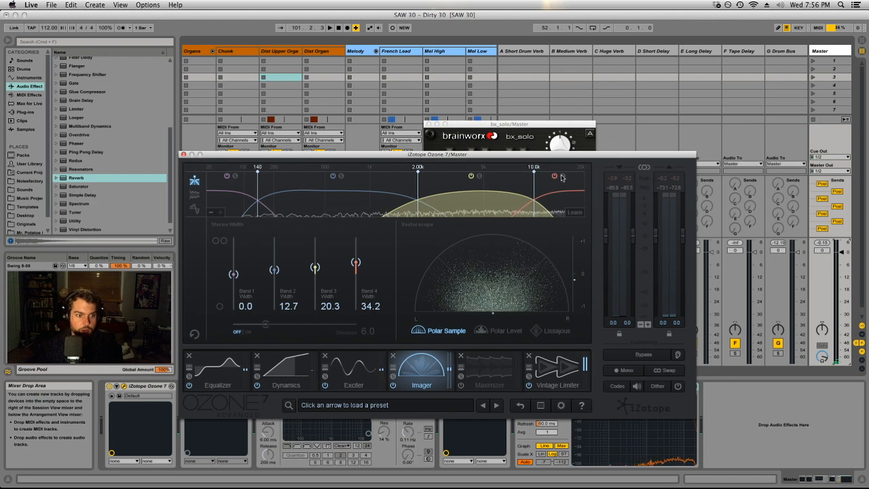
Step: Try stronger high-shelf boosts on Band 7 of Ozone's Equalizer, and settle it at 4.55 kHz with 0.7 dB gain
left_click(228, 370)
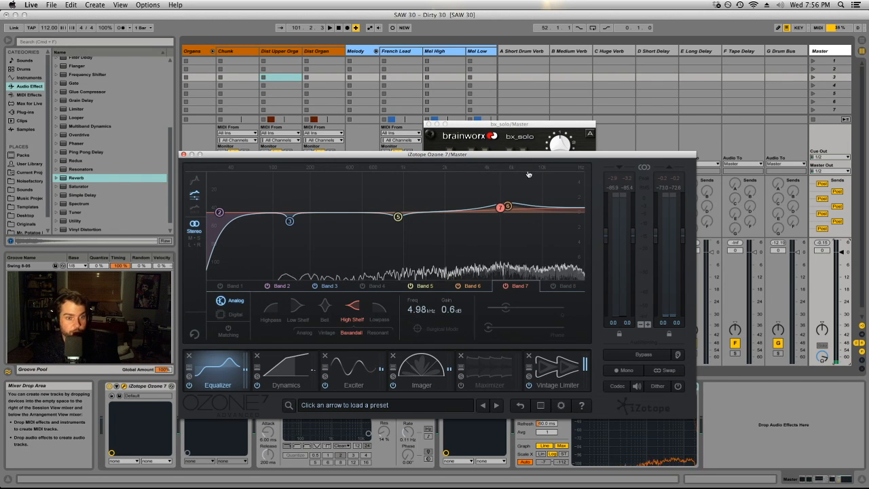
left_click_drag(501, 213, 497, 198)
key("super+z")
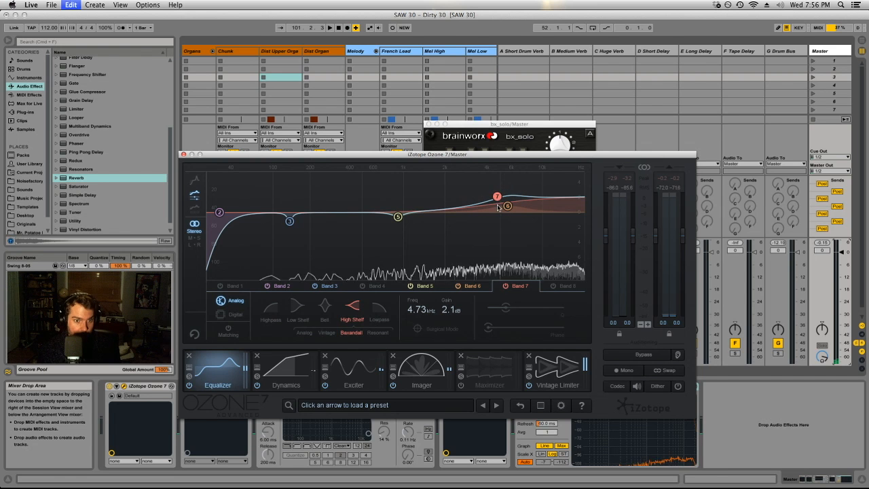
left_click_drag(499, 203, 497, 203)
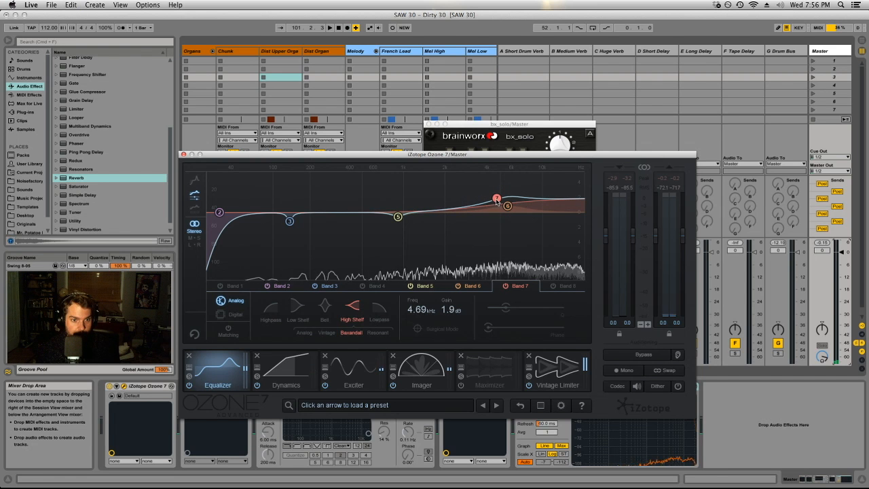
key("super+z")
key("super+z")
key("super+z")
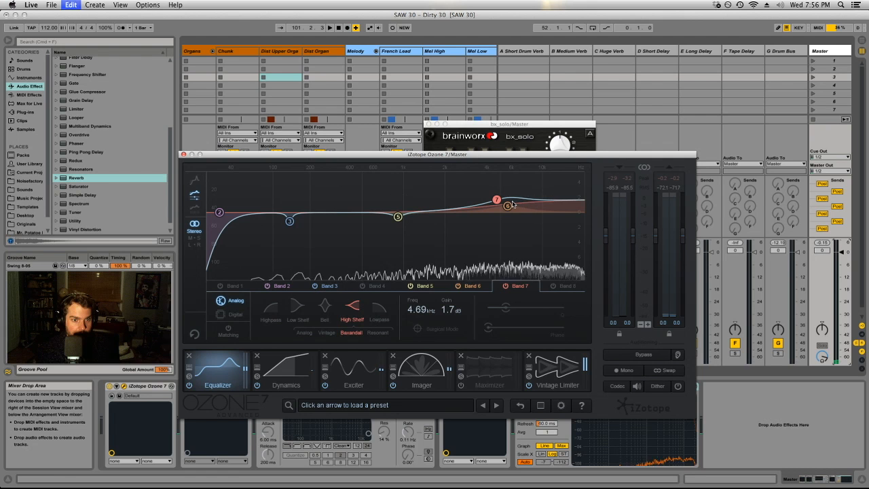
key("super+z")
key("super+z")
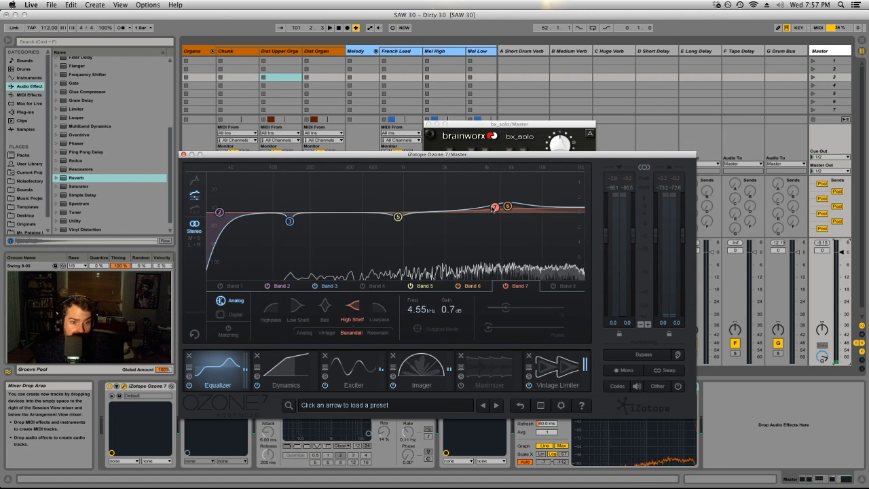
Step: Fold the Organs group and inspect the device chains on the Melody, Organs and Growl Bass groups
scroll(356, 54, "left", 5)
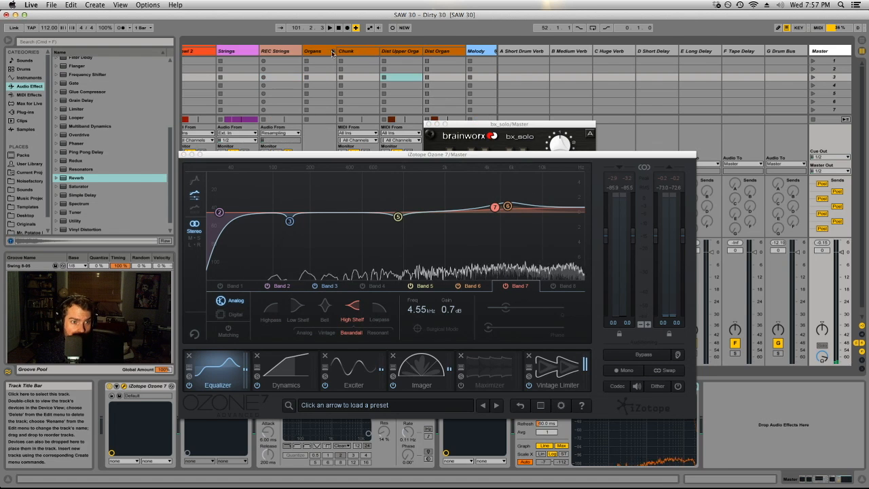
left_click(332, 51)
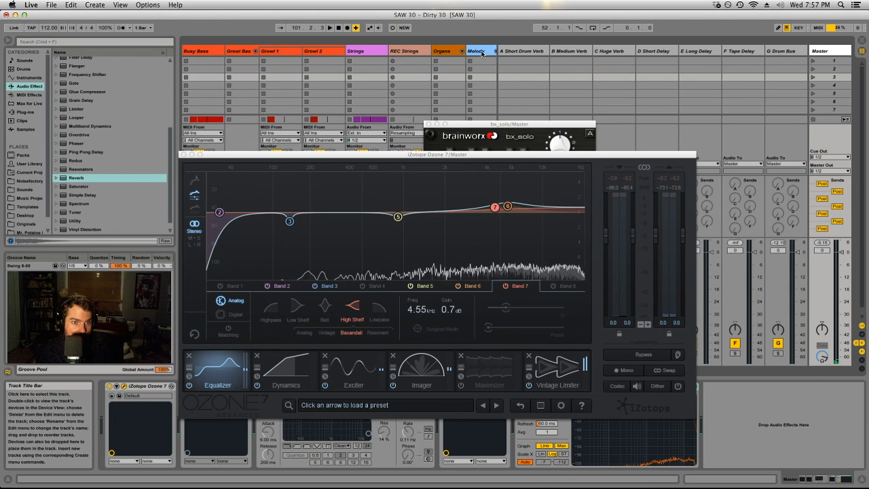
left_click(482, 53)
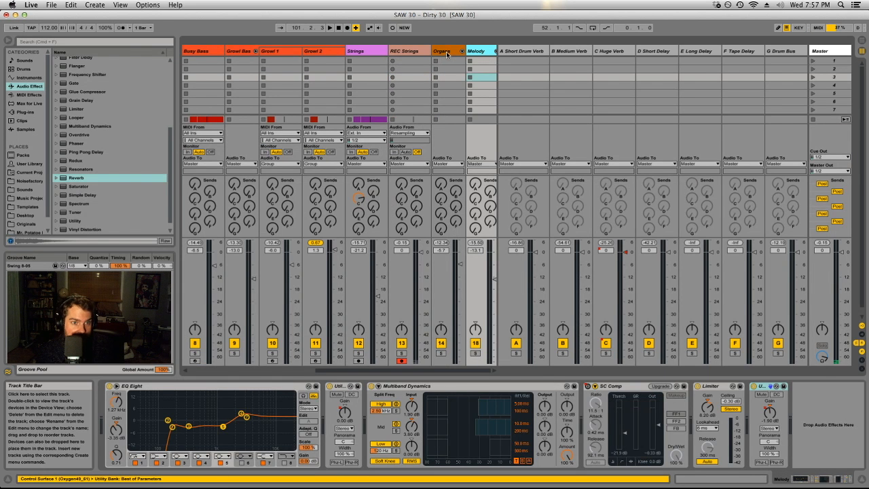
left_click(442, 52)
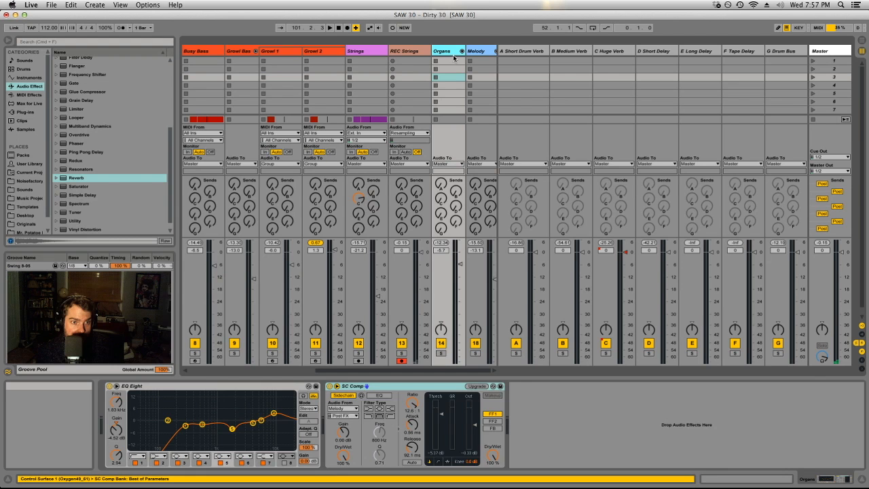
left_click(243, 53)
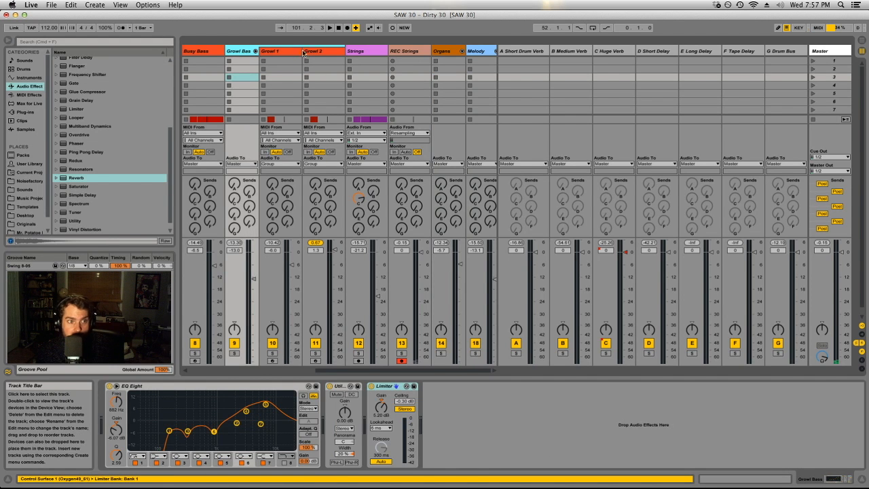
Step: Fold the Growl Bass group and inspect the device chain on the Strings track
left_click(255, 51)
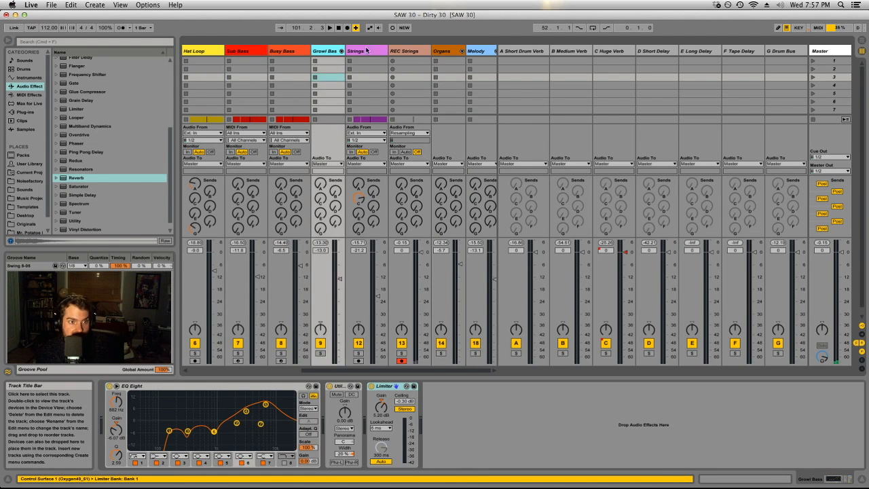
left_click(380, 69)
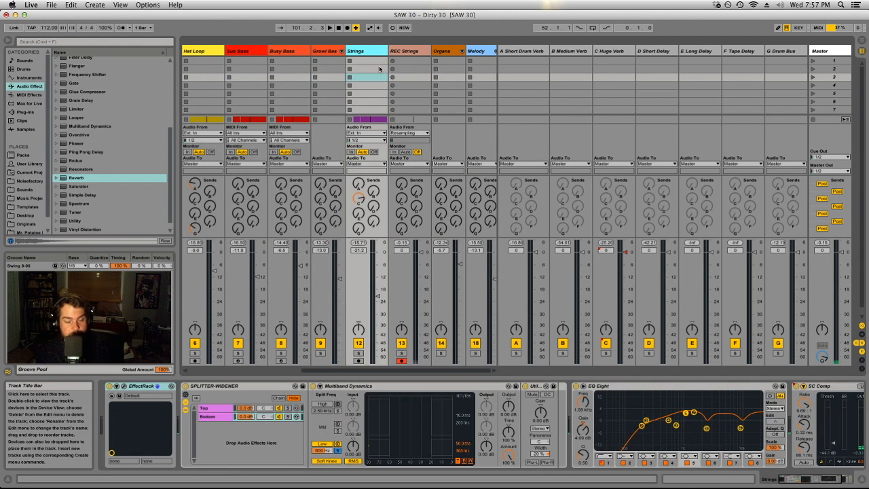
Step: Open Ozone 7 on the Master track, review its Dynamics, Imager, Maximizer and Vintage Limiter modules, and close the plug-in window
left_click(829, 53)
left_click(429, 124)
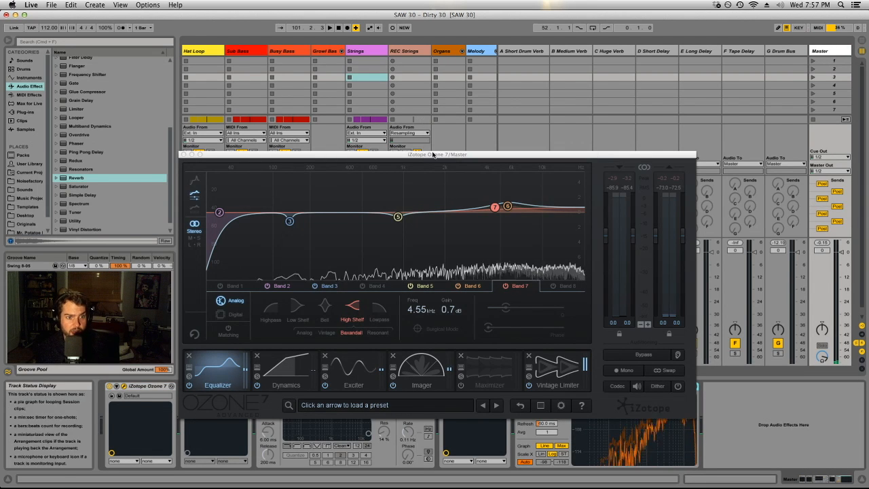
left_click(286, 370)
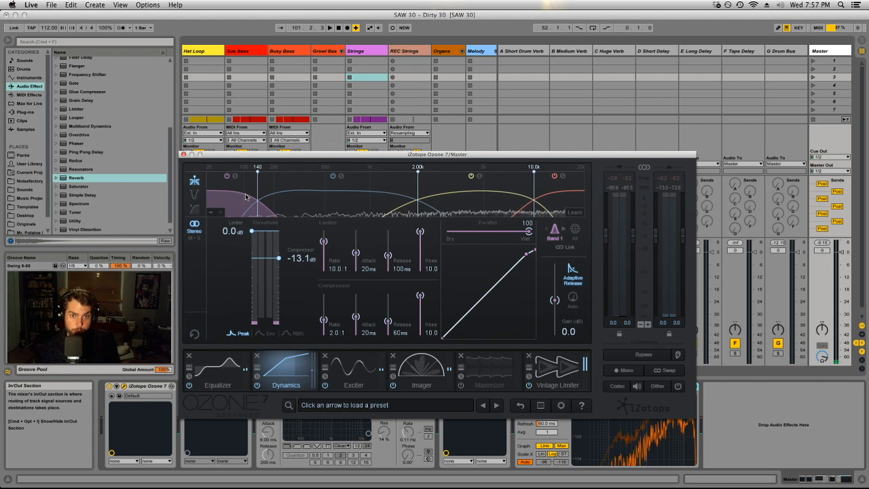
left_click(421, 370)
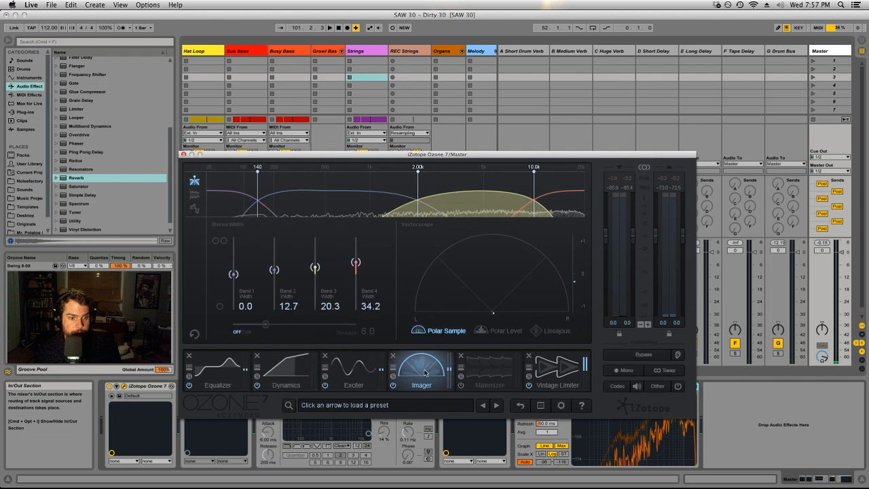
left_click(491, 376)
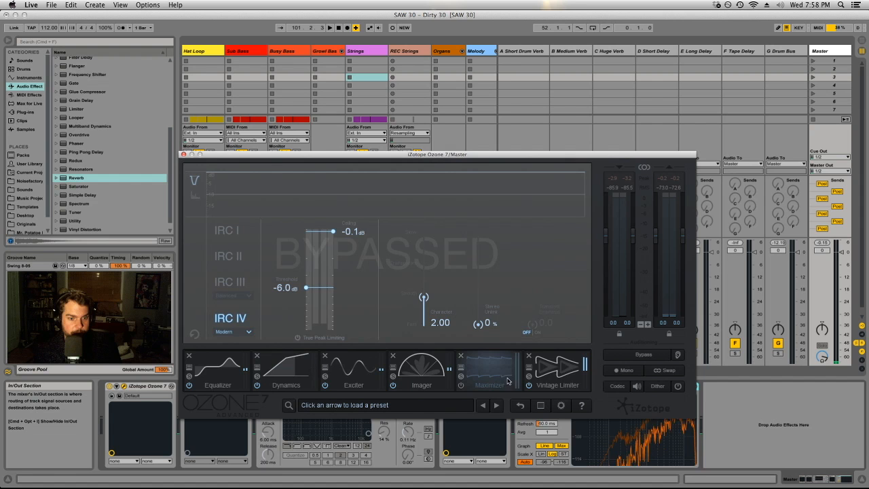
left_click(553, 372)
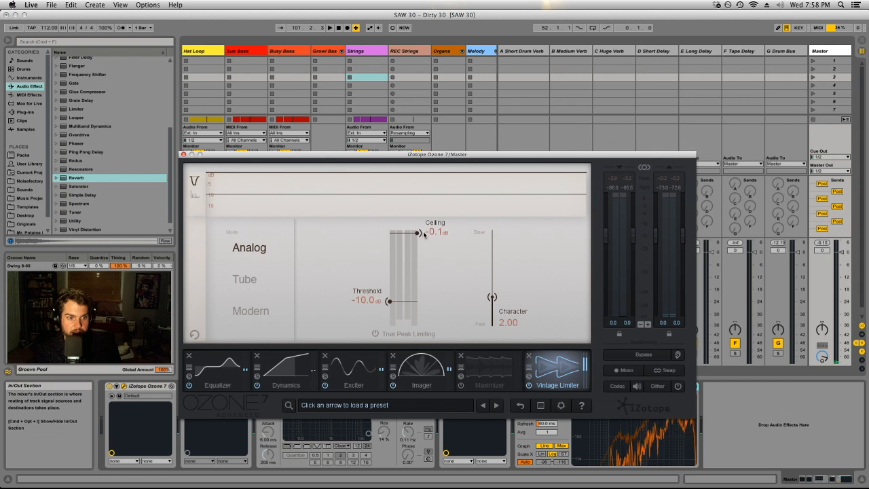
left_click(183, 155)
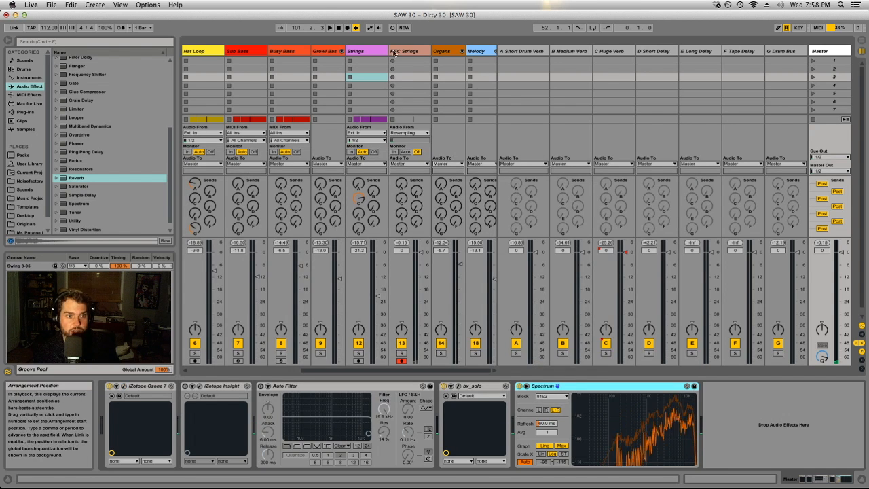
Step: Switch to the Arrangement View and bring the Hat Loop, bass and Strings tracks into view
left_click(863, 344)
key("Tab")
scroll(482, 156, "up", 8)
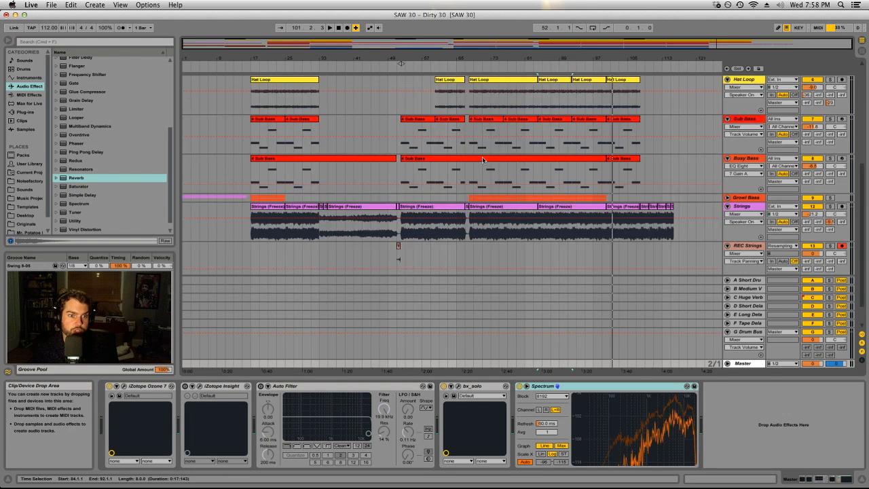